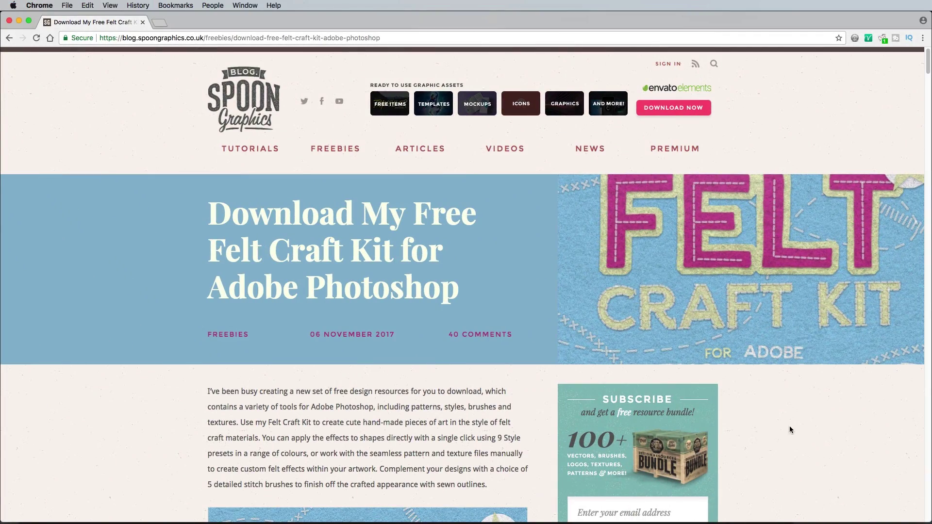
- Download Spoon-Graphics-Felt-Craft-Kit.zip from the Free Download image and save it to the Desktop
scroll(800, 333, down, 10)
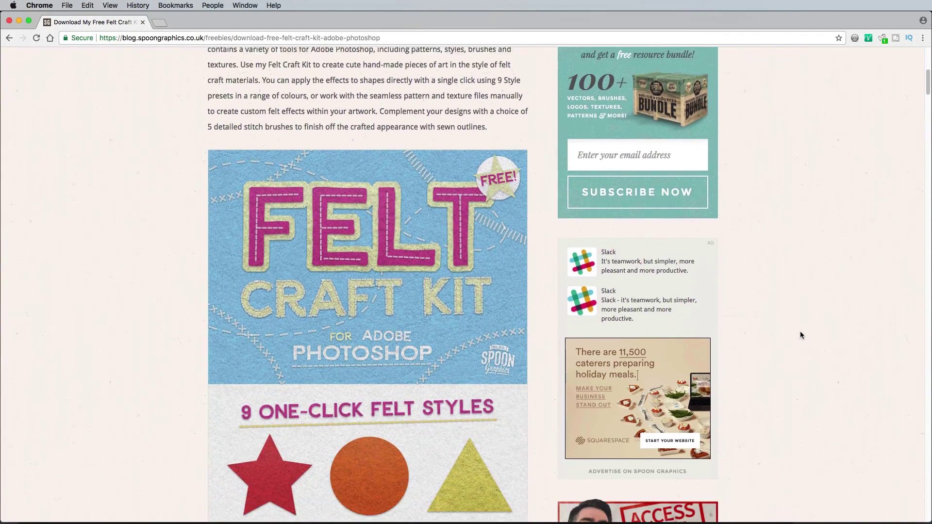
scroll(801, 335, down, 15)
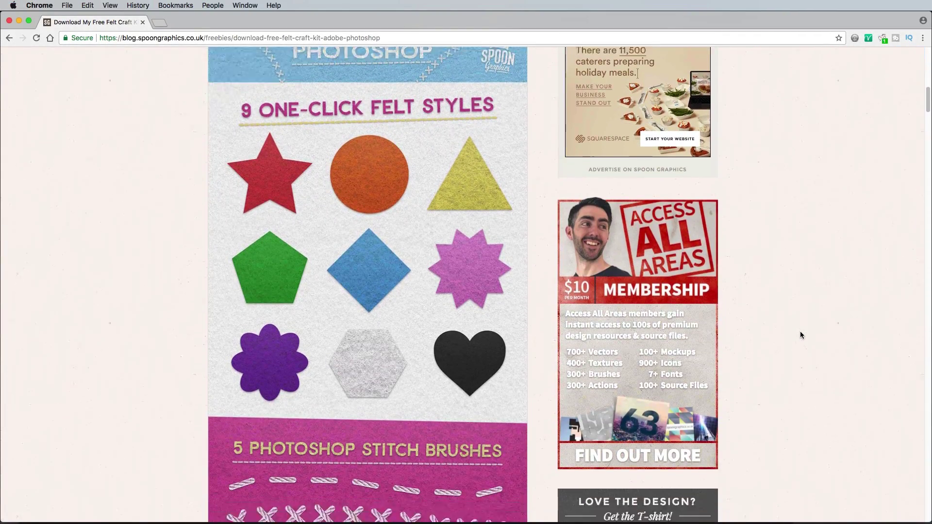
scroll(800, 334, down, 12)
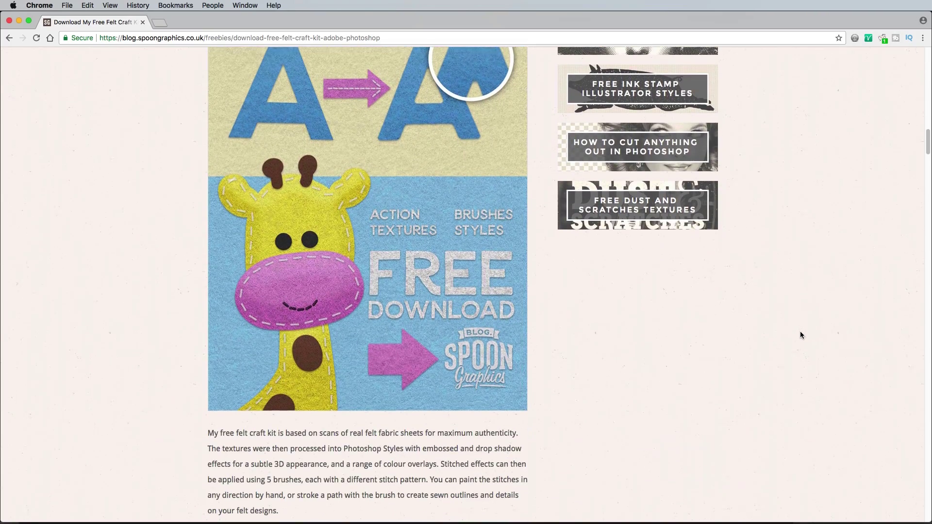
click(454, 320)
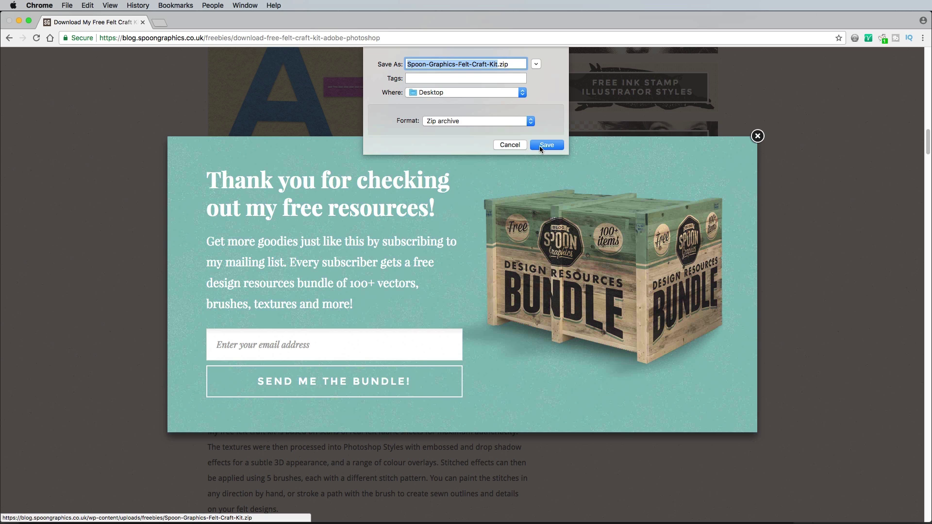
click(540, 146)
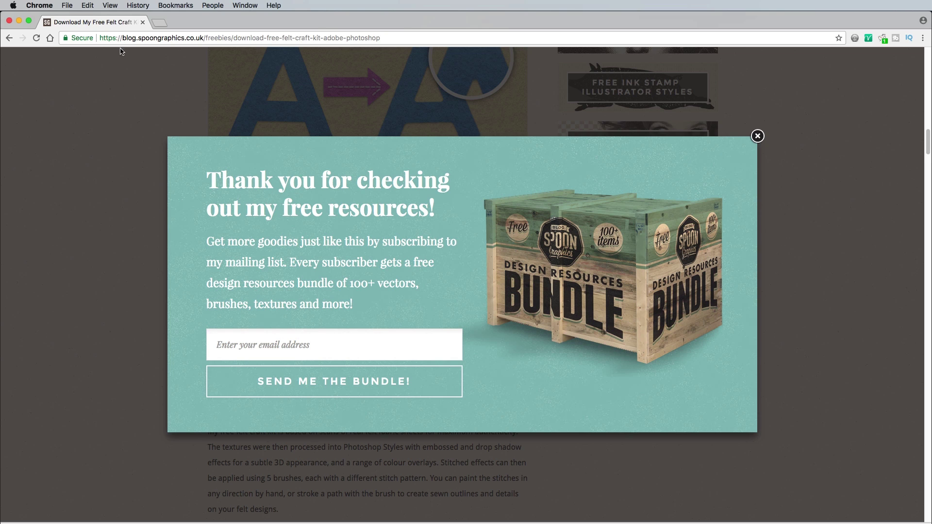
- Unzip the Felt Craft Kit archive on the Desktop and open the extracted kit folder
click(19, 20)
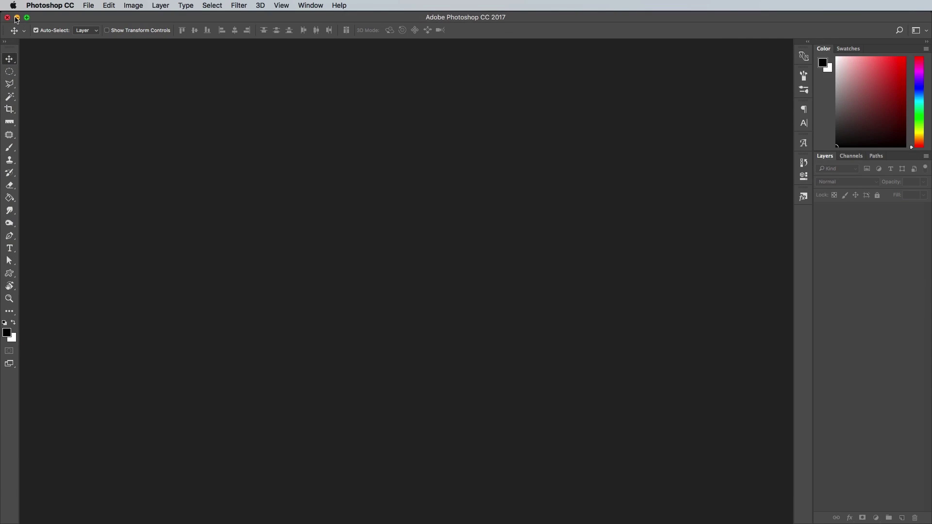
click(17, 20)
click(34, 47)
double_click(34, 46)
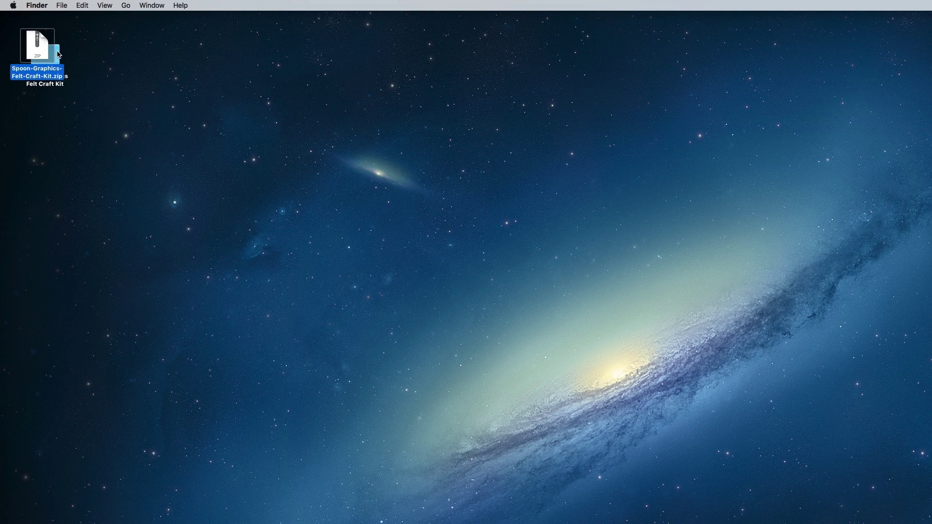
double_click(97, 51)
- Load Stitch Brushes.abr, Felt Patterns.pat and Felt Styles.asl into Photoshop, then close the folder
double_click(528, 174)
double_click(529, 165)
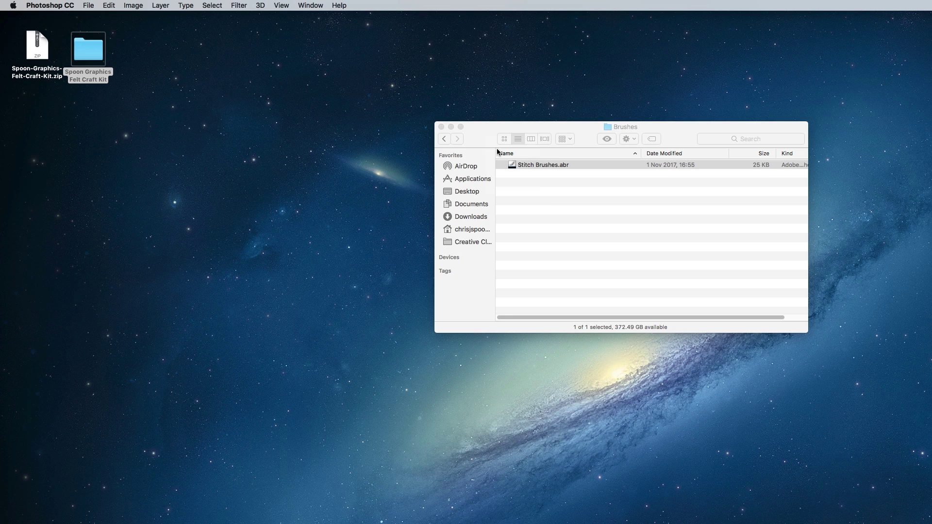
click(444, 139)
double_click(525, 183)
double_click(525, 165)
click(444, 138)
click(523, 193)
double_click(522, 193)
double_click(523, 166)
click(441, 128)
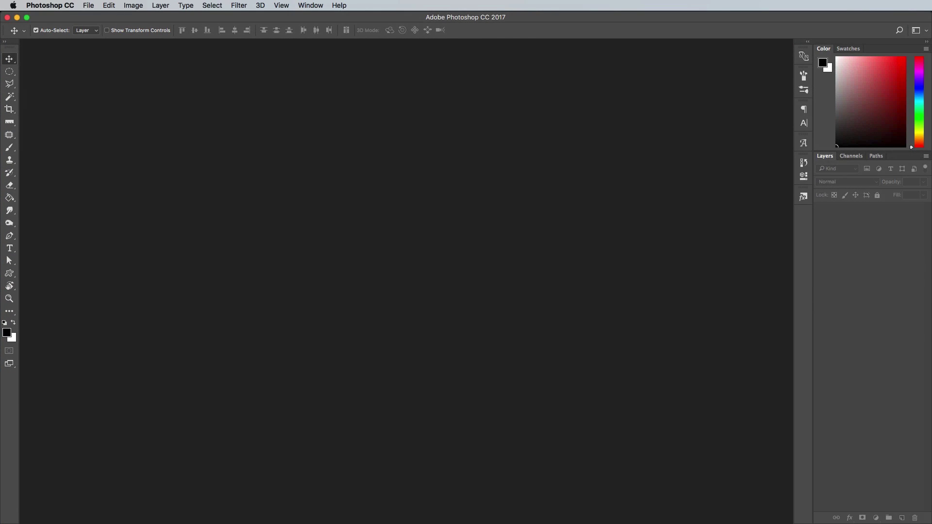
- Create a new 3000 × 2000 px document at 300 ppi
click(89, 6)
click(93, 17)
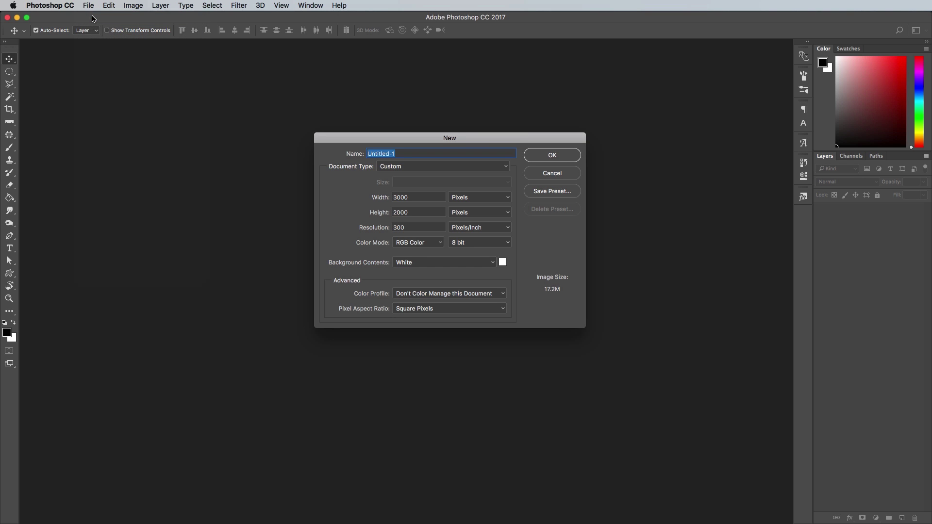
click(535, 156)
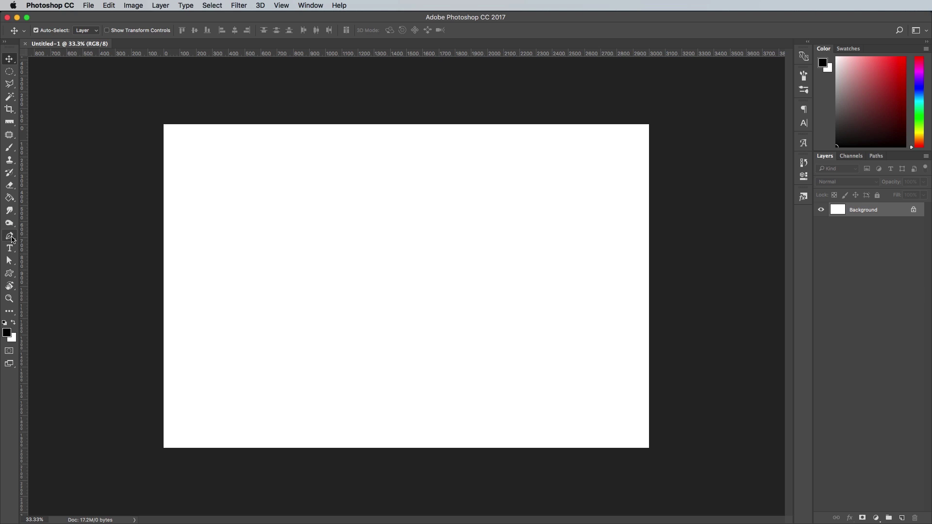
- With the Pen tool, trace the dinosaur's head, neck, curved back and tail
click(11, 237)
click(280, 203)
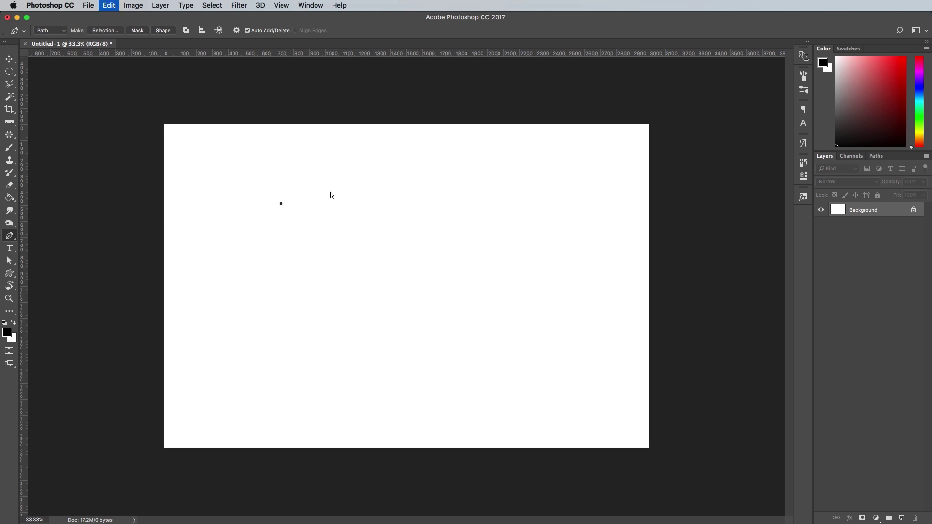
drag(308, 173, 387, 246)
key(super+z)
click(365, 324)
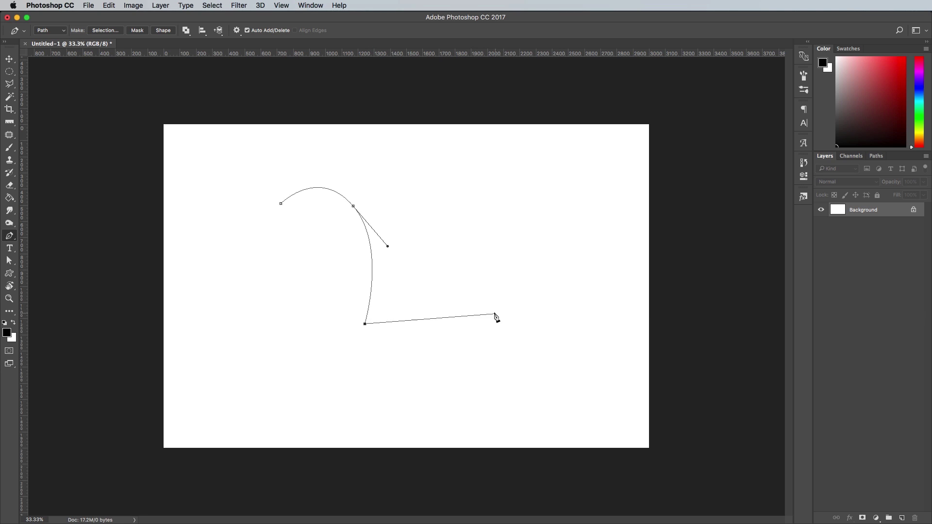
drag(501, 325, 570, 377)
drag(589, 330, 495, 393)
drag(491, 396, 387, 395)
drag(491, 397, 492, 435)
- Add corner anchors outlining the back leg, the gap between legs and the front leg
click(491, 431)
click(450, 432)
click(450, 398)
click(411, 398)
click(411, 430)
click(371, 431)
click(371, 398)
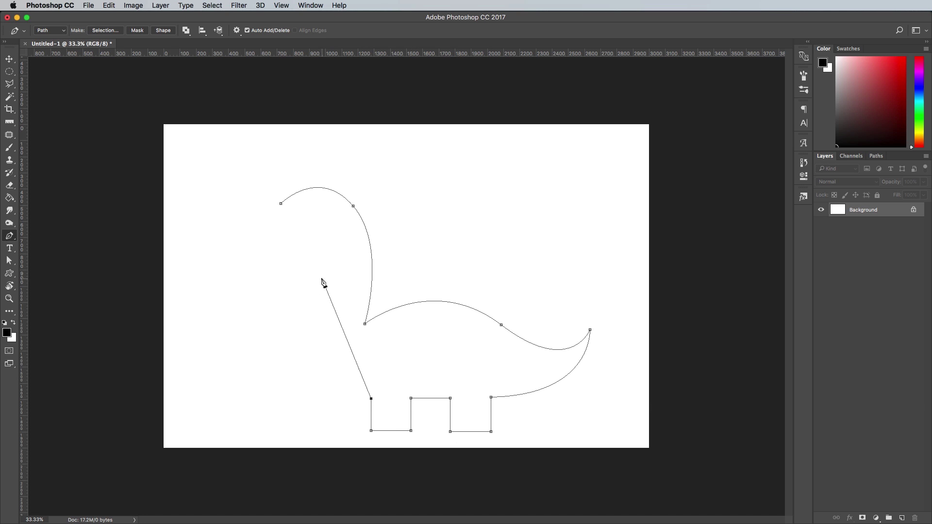
- Close the outline at the head and reshape the head, neck and back curves
drag(325, 275, 384, 155)
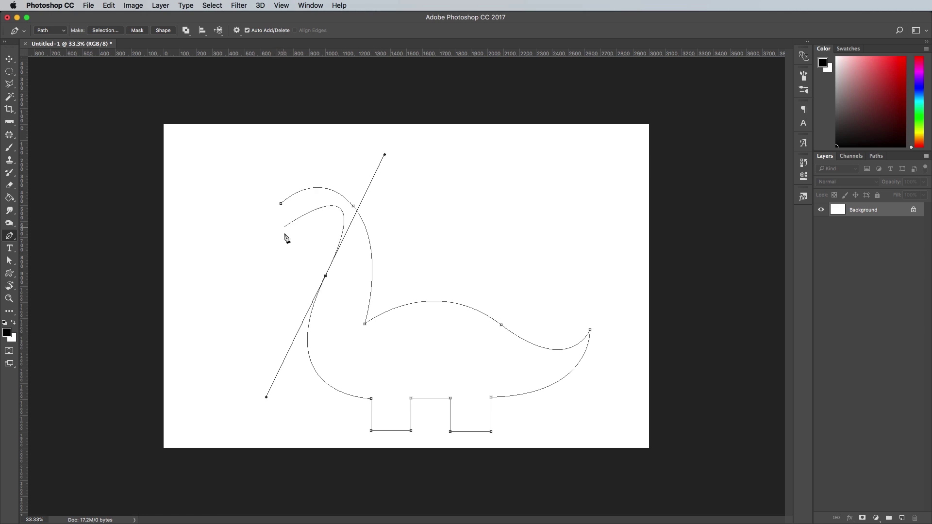
drag(281, 204, 308, 224)
click(276, 203)
drag(364, 324, 378, 300)
click(271, 225)
drag(326, 273, 277, 395)
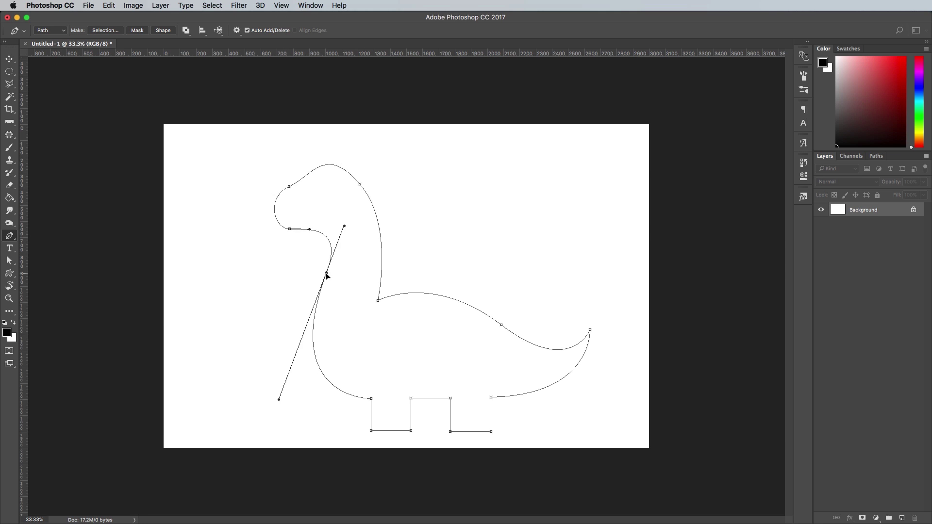
drag(501, 325, 489, 312)
click(360, 184)
drag(378, 203, 395, 218)
click(393, 435)
- Add anchors to arch the gap between the legs and bow both feet into curves
key(super+equal)
scroll(458, 264, down, 5)
click(457, 264)
drag(457, 264, 456, 224)
click(376, 330)
drag(376, 331, 376, 345)
click(533, 330)
drag(534, 331, 536, 345)
key(super+minus)
super+click(434, 381)
key(super+minus)
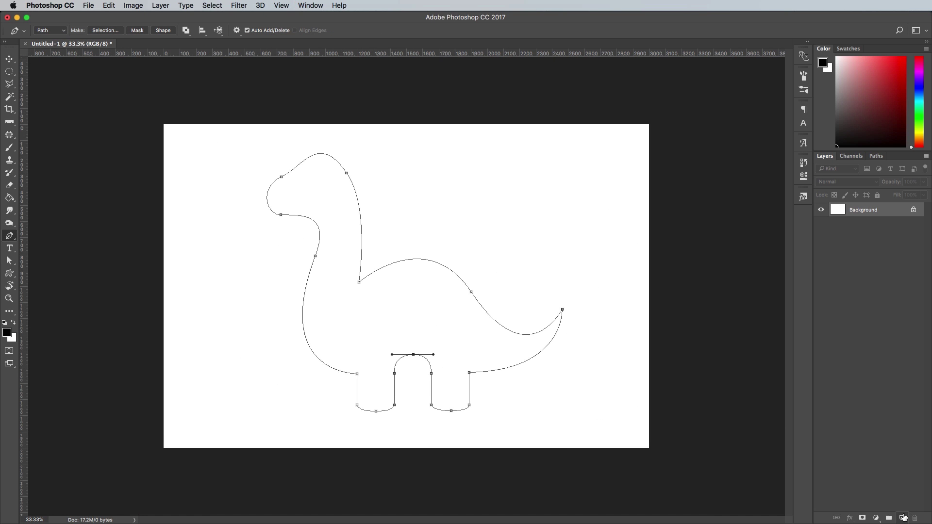
- On a new Layer 1, turn the dinosaur path into a selection, fill it black and deselect
click(902, 517)
right_click(447, 287)
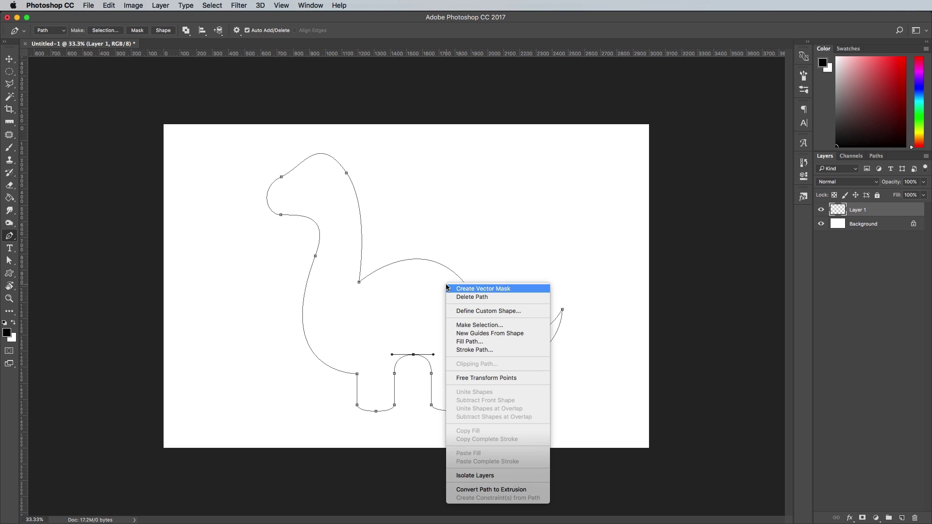
click(470, 325)
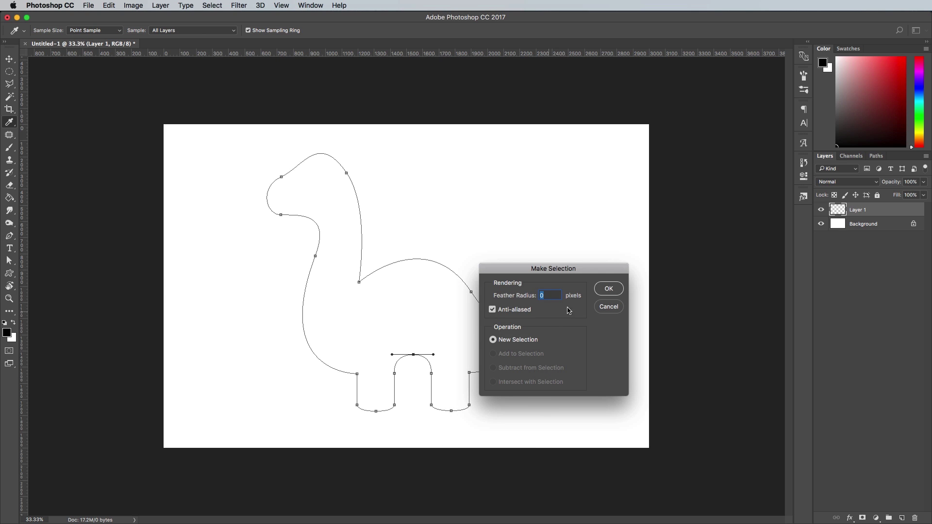
click(606, 289)
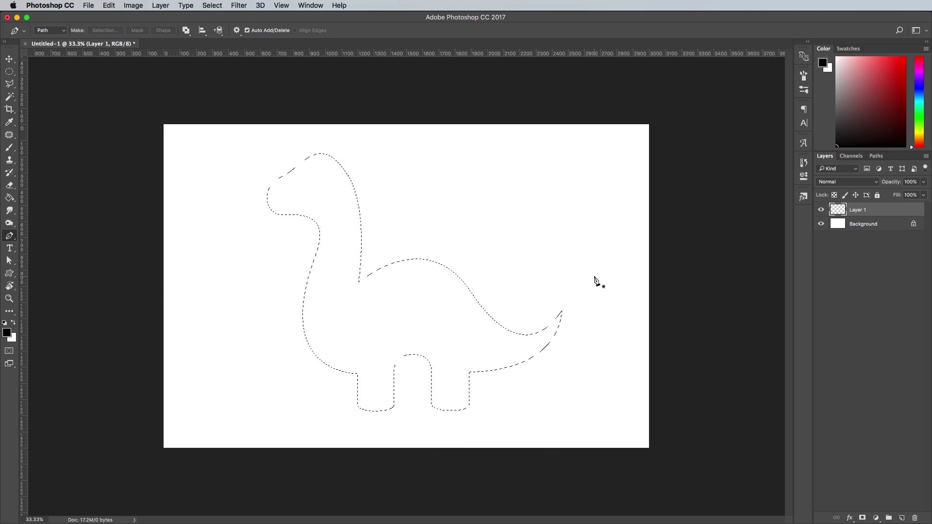
key(alt+BackSpace)
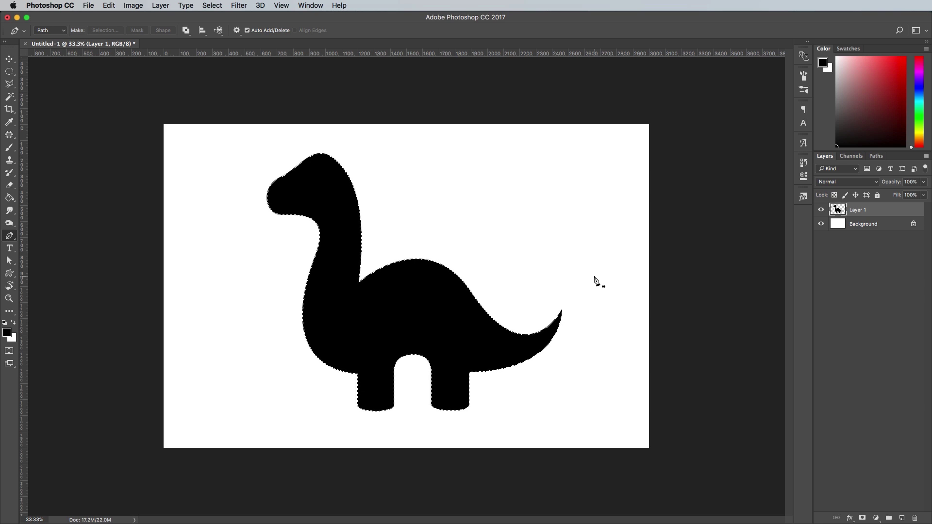
key(super+d)
- Apply the Purple Felt style from the Styles panel to the black dinosaur
click(803, 196)
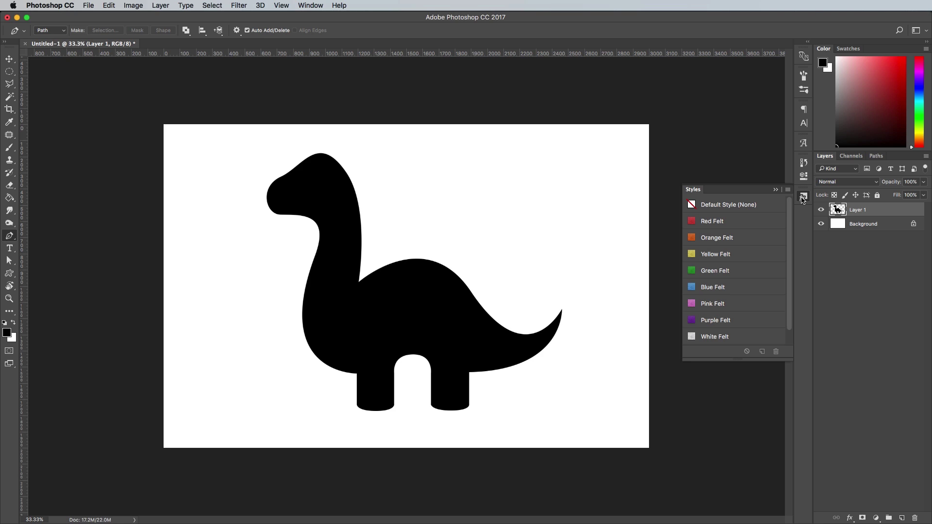
click(733, 320)
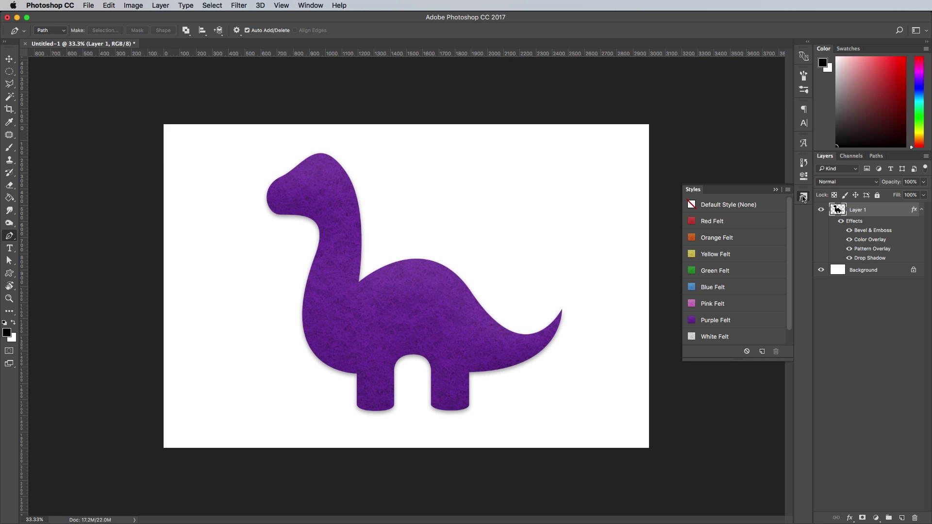
click(803, 197)
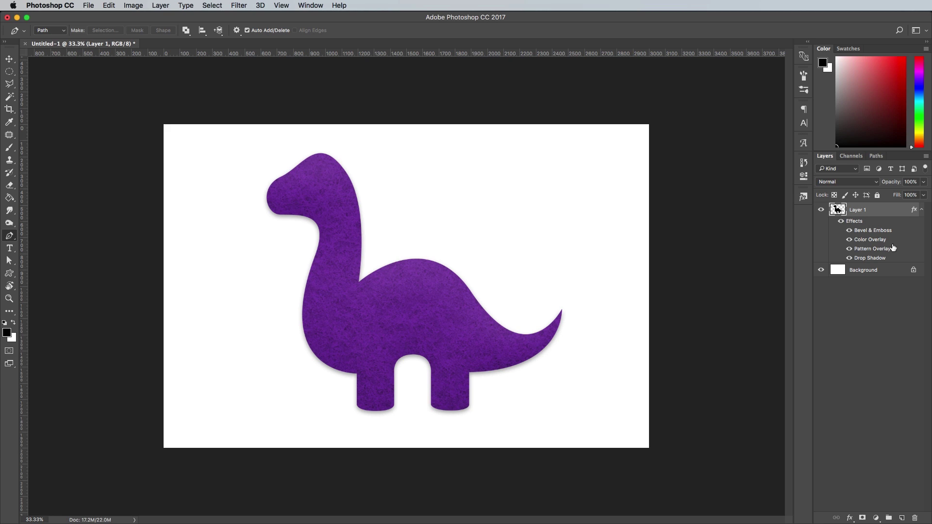
- Set the dinosaur's Pattern Overlay scale to 100% and switch to the second felt pattern
double_click(866, 249)
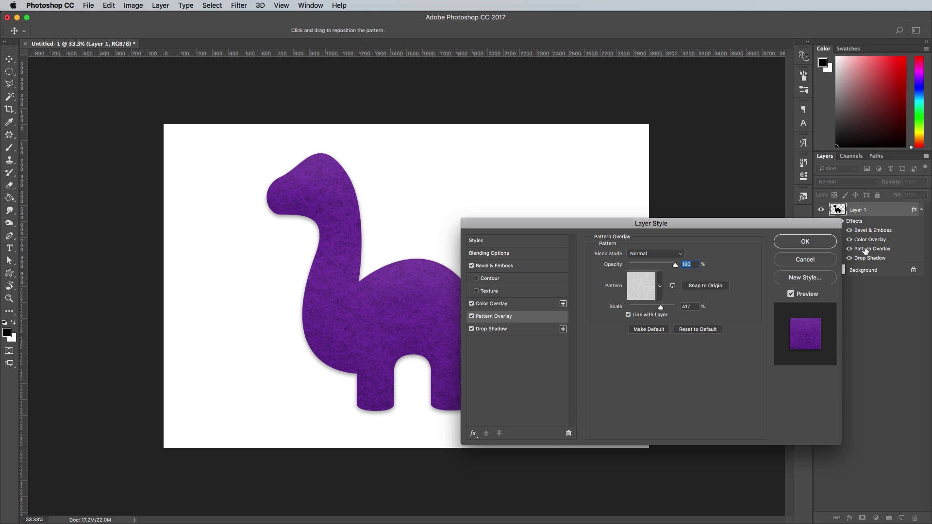
key(super+equal)
key(super+equal)
key(super+equal)
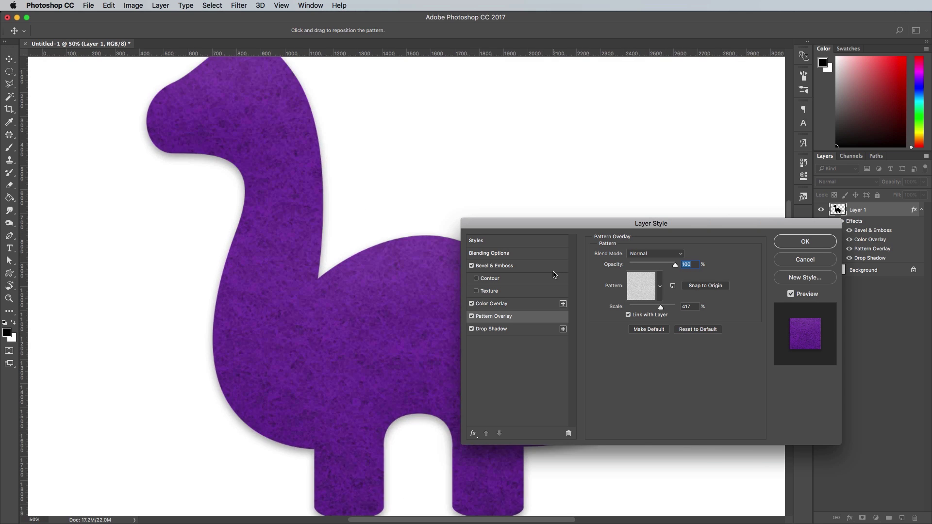
double_click(689, 307)
text(100)
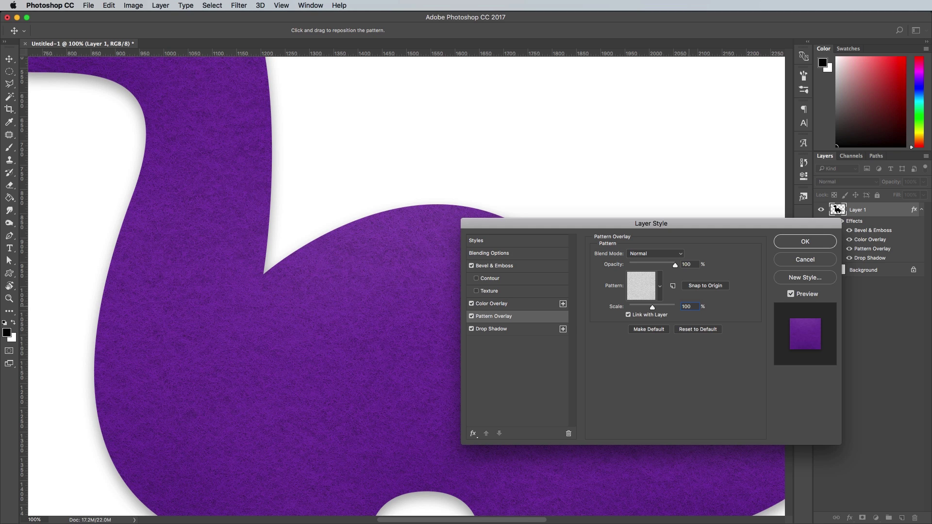
click(639, 286)
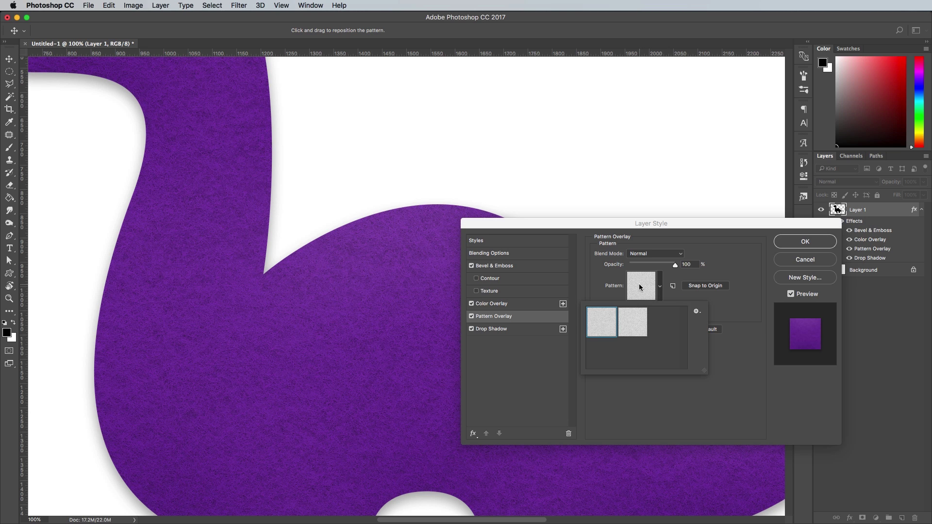
click(631, 326)
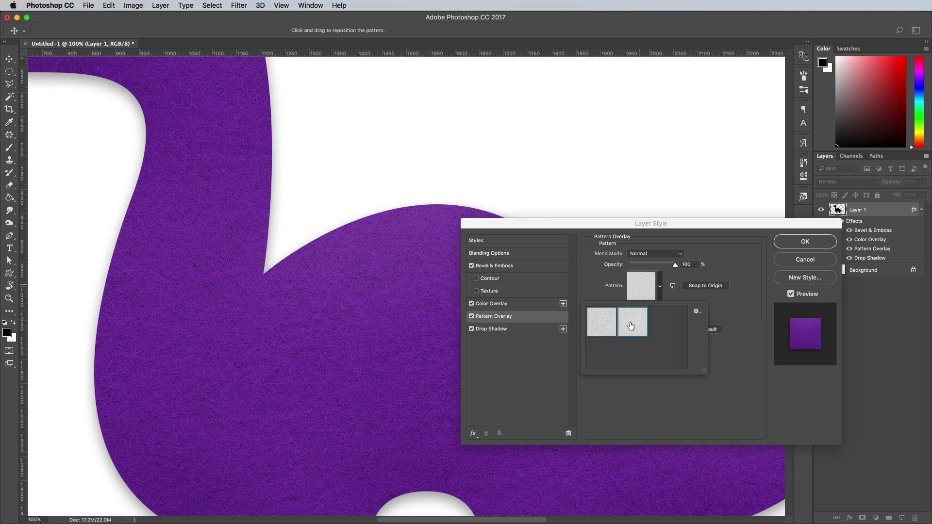
click(738, 310)
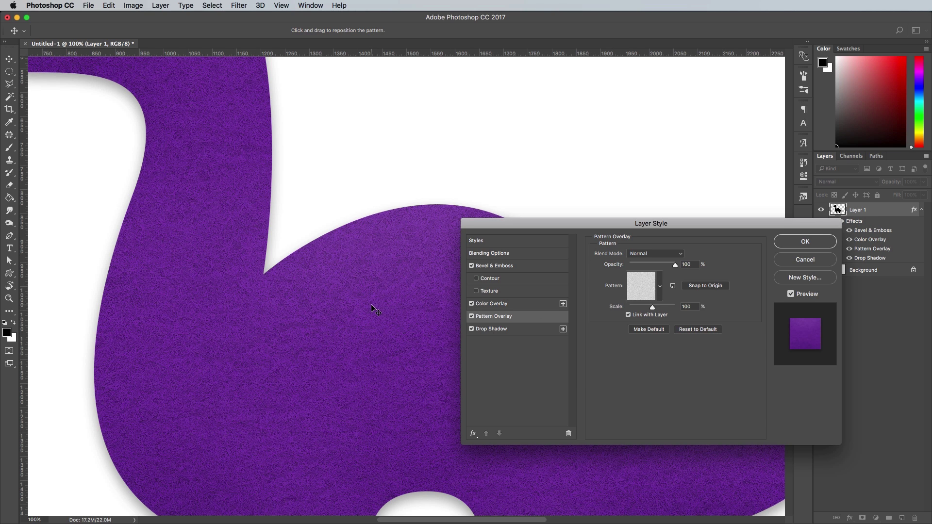
key(super+minus)
key(super+minus)
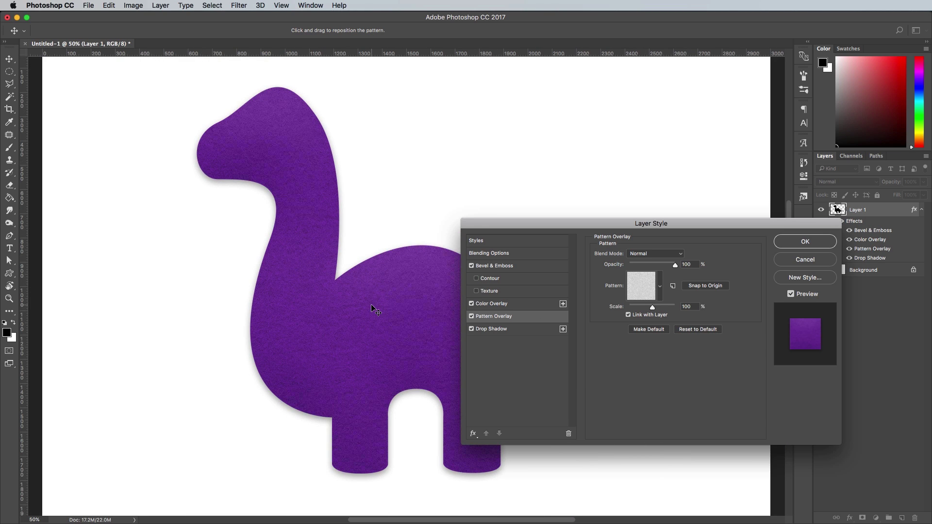
- Keep the dark purple Color Overlay, set Bevel & Emboss depth to 105%, and apply the style
click(488, 304)
click(693, 256)
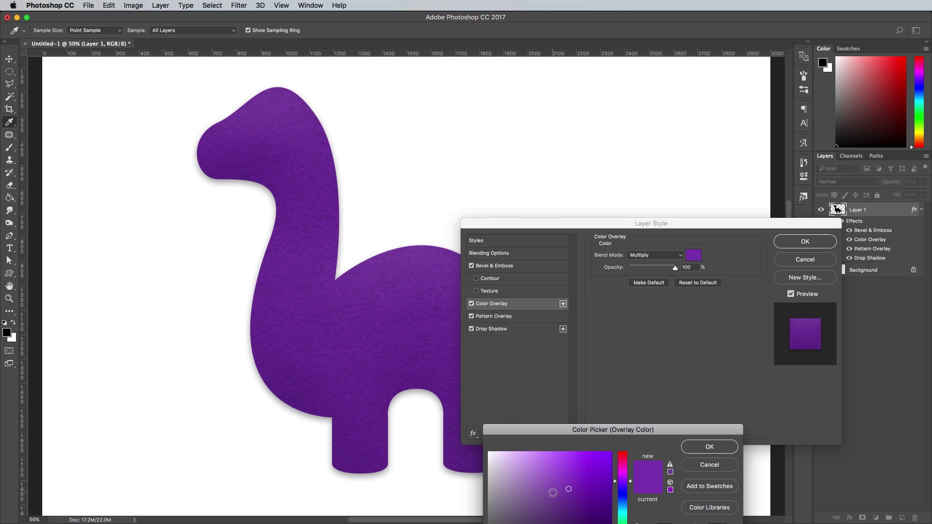
drag(604, 495, 622, 521)
click(709, 464)
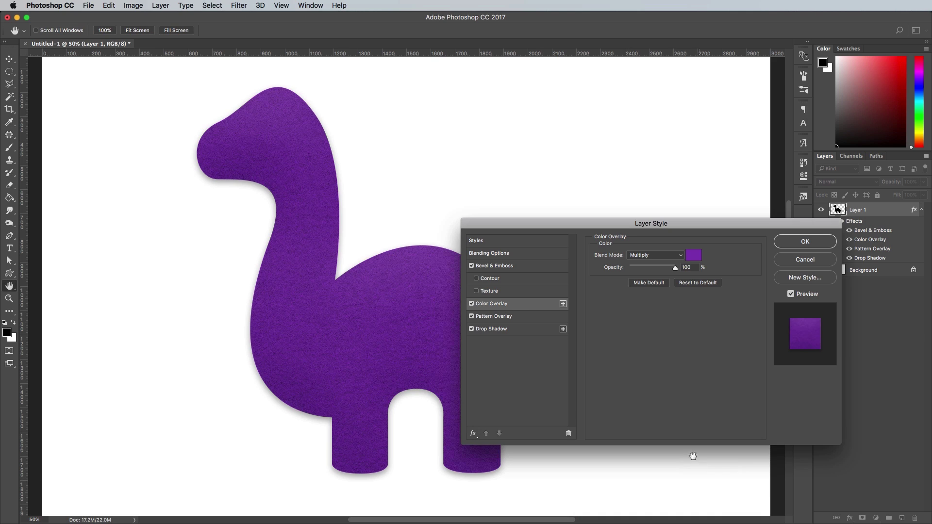
click(496, 266)
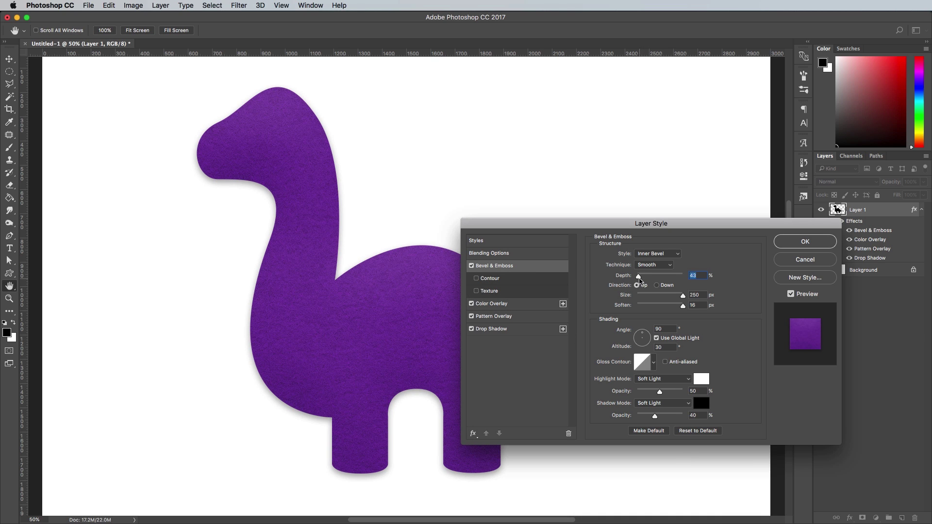
drag(639, 279, 641, 277)
click(787, 245)
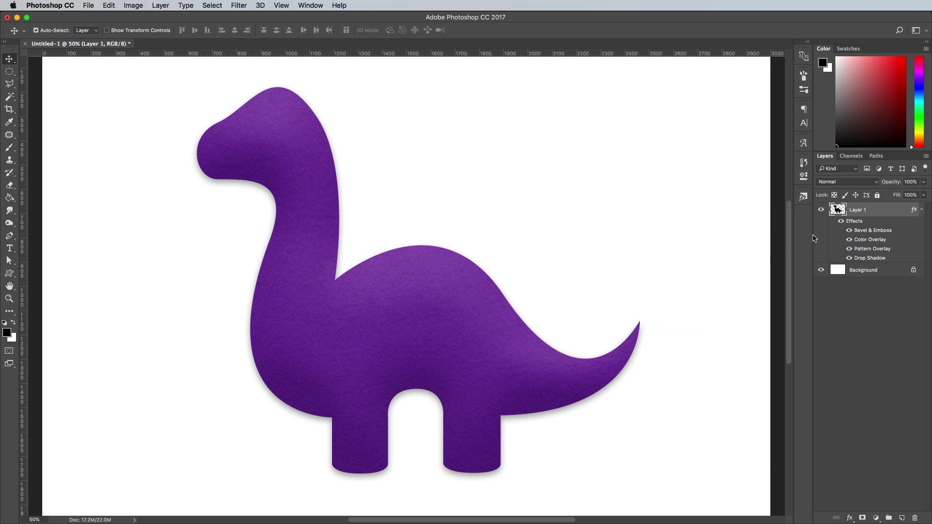
- Contract the dinosaur's selection by 20 px and turn it into a work path at 1.0 tolerance
super+click(837, 209)
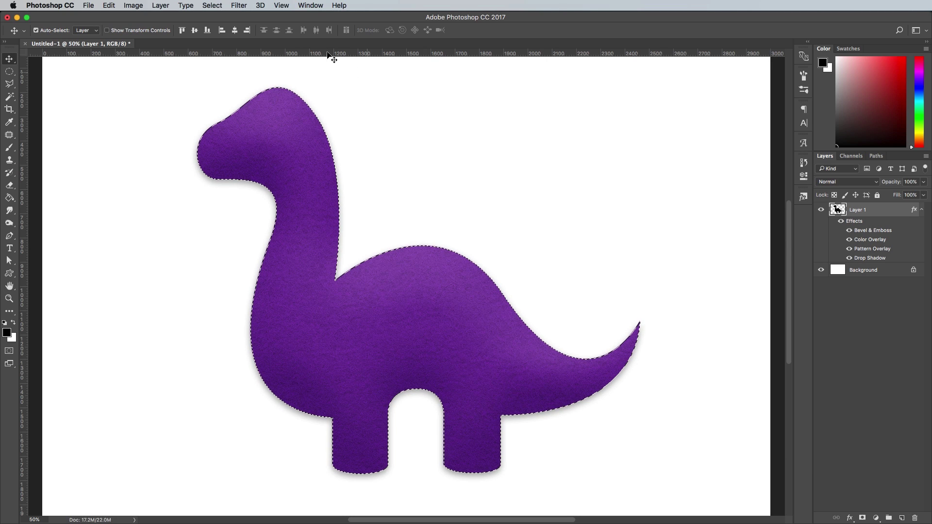
click(212, 5)
mouse_move(251, 140)
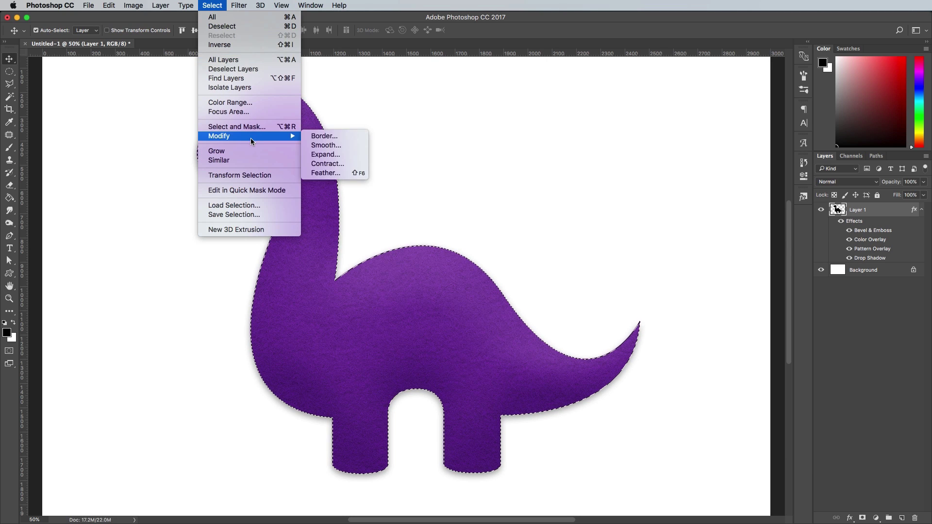
click(318, 164)
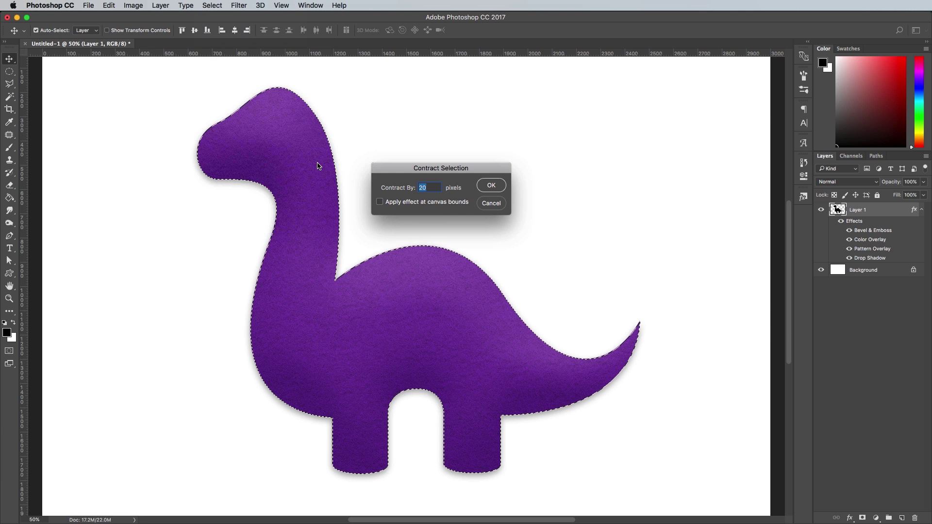
click(492, 185)
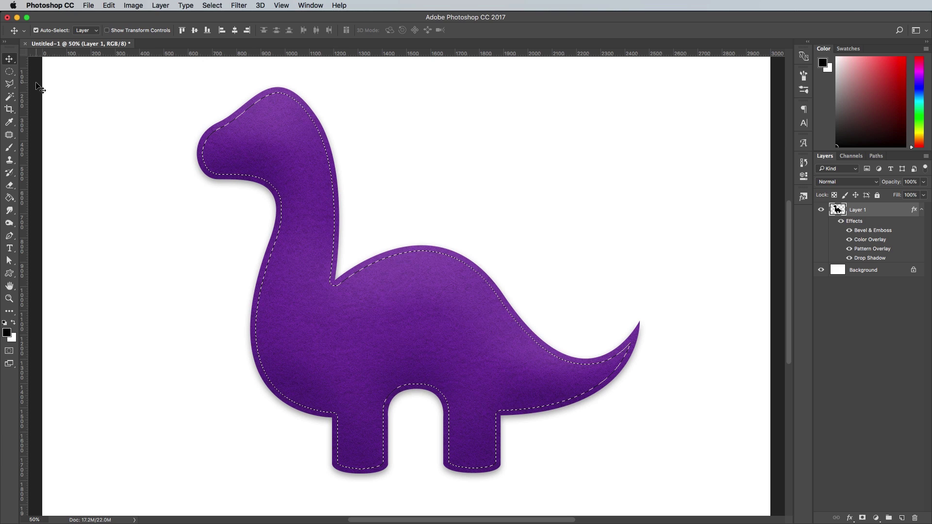
click(9, 72)
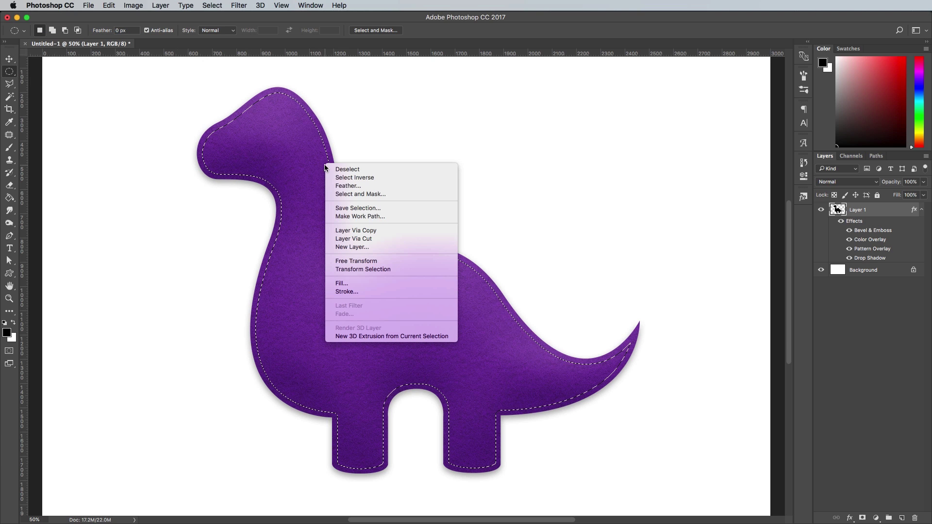
click(350, 214)
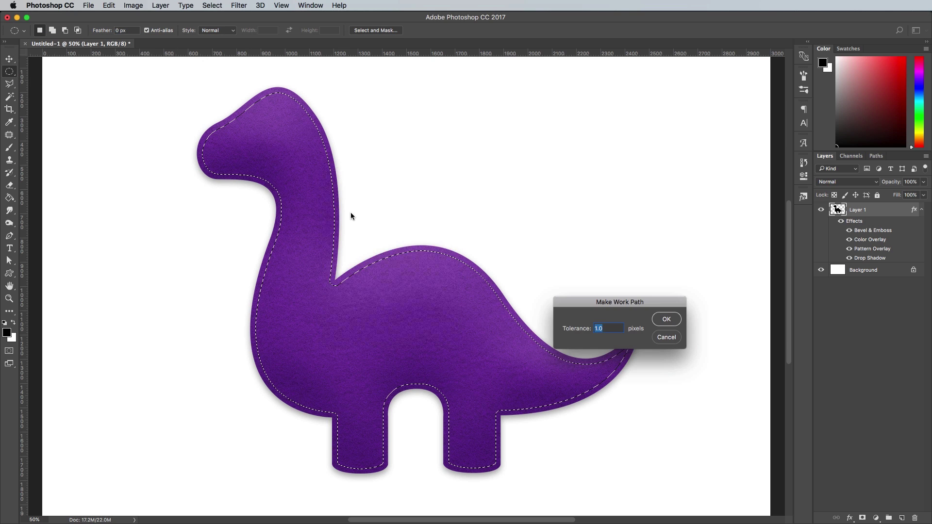
click(666, 319)
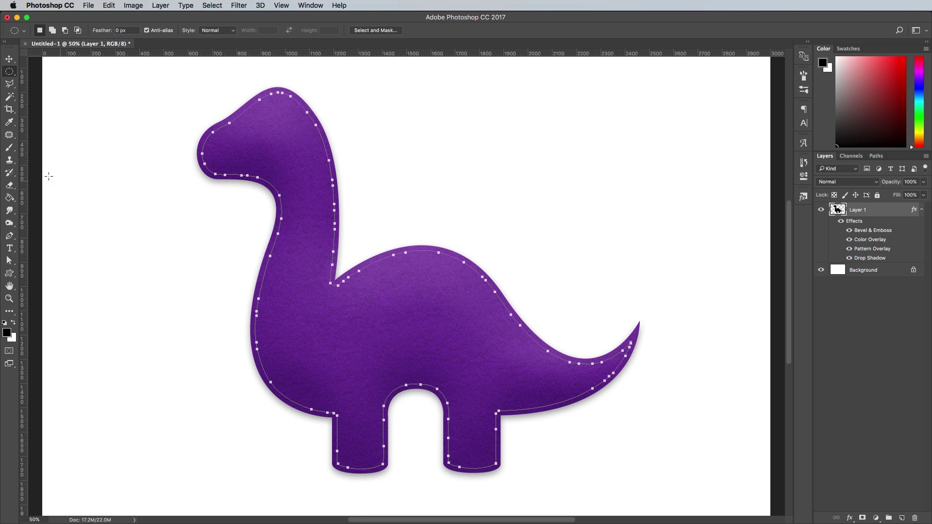
- Pick the Stitch Brush Straight preset, shrink it with [, and switch the foreground colour to white
click(10, 147)
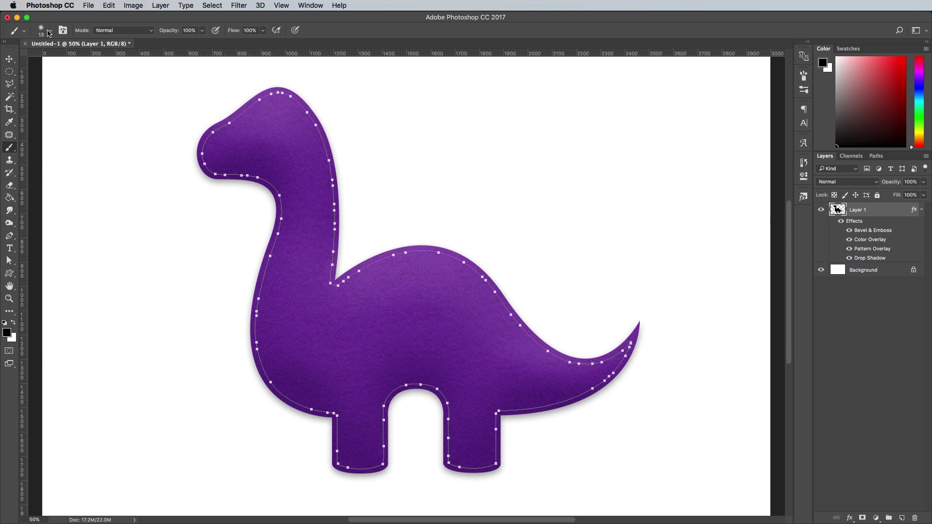
click(49, 32)
scroll(108, 179, down, 20)
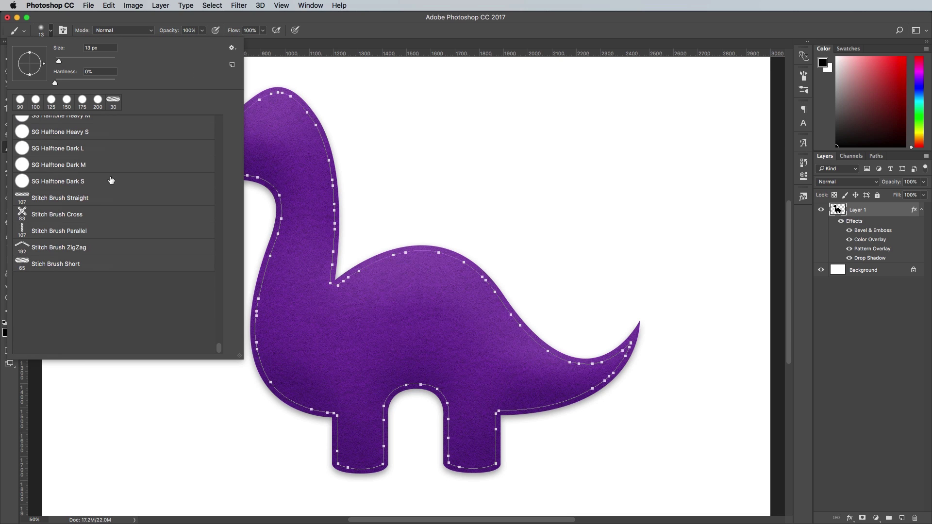
click(74, 201)
key(Return)
key(bracketleft)
key(bracketleft)
key(bracketleft)
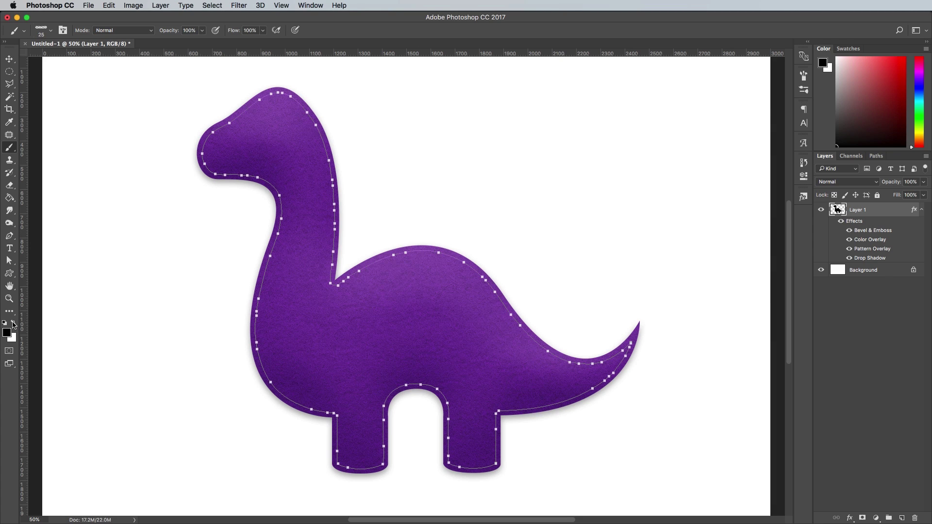
click(13, 324)
- On a new Layer 2, stroke the inner work path with the stitch brush, then hide the path
click(901, 517)
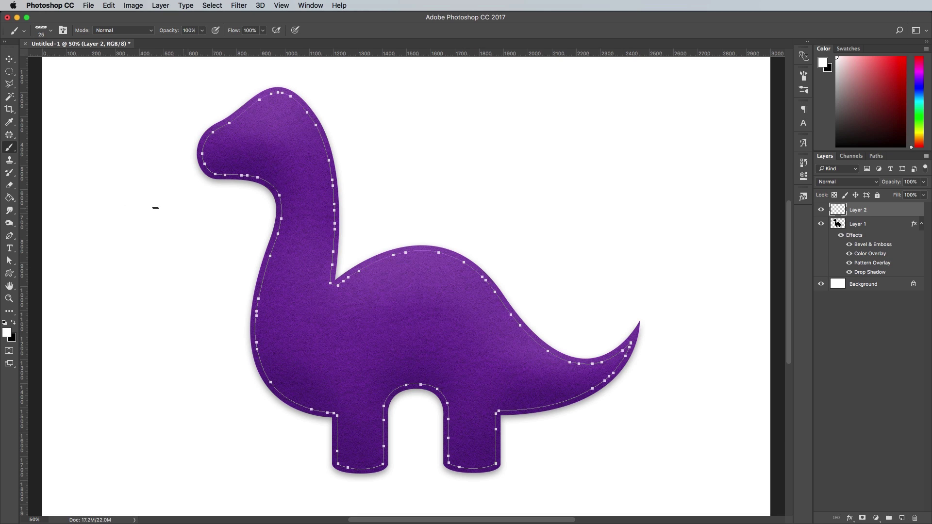
click(9, 235)
right_click(319, 163)
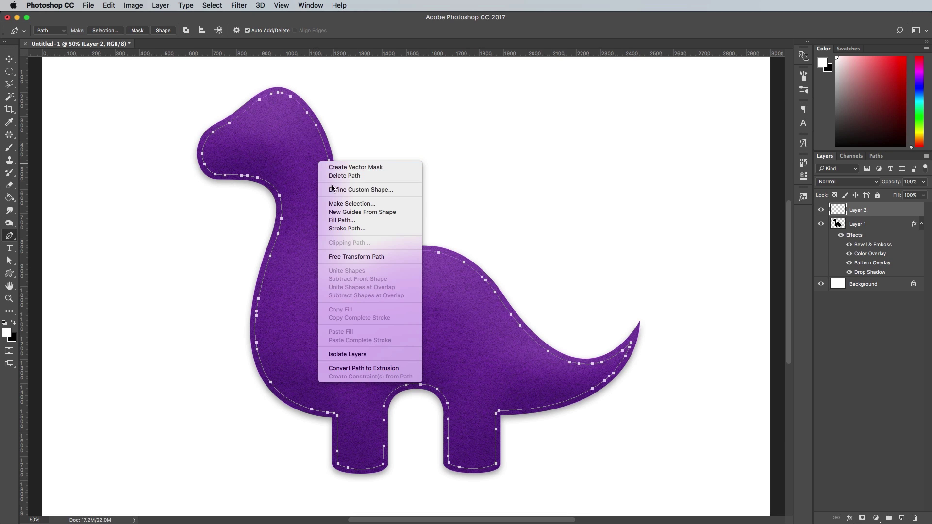
click(355, 228)
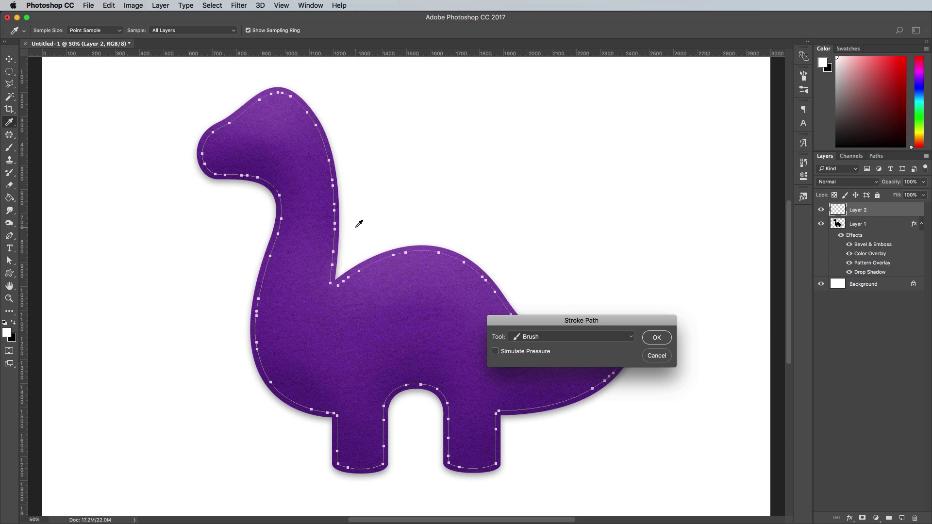
click(562, 341)
click(586, 340)
click(655, 337)
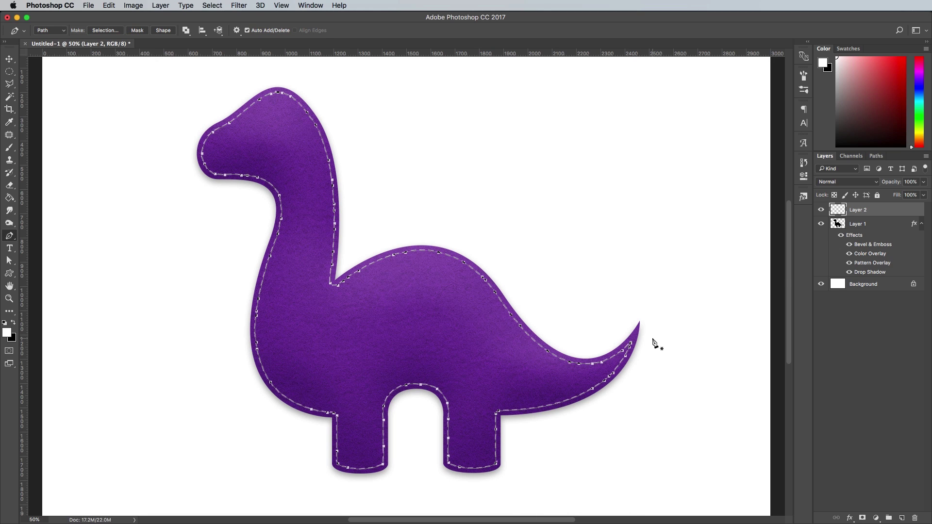
key(Return)
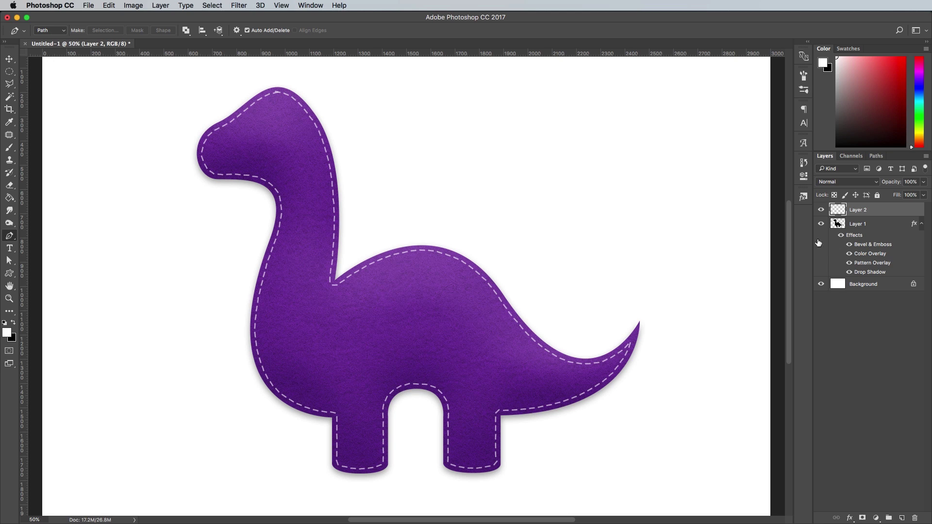
- Give the Layer 2 stitching a small Drop Shadow at 100% opacity
double_click(877, 212)
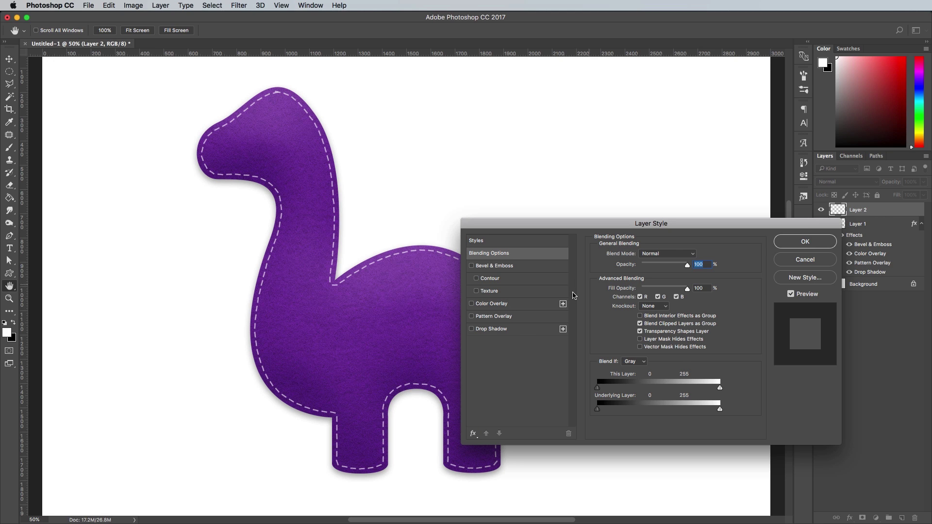
click(494, 330)
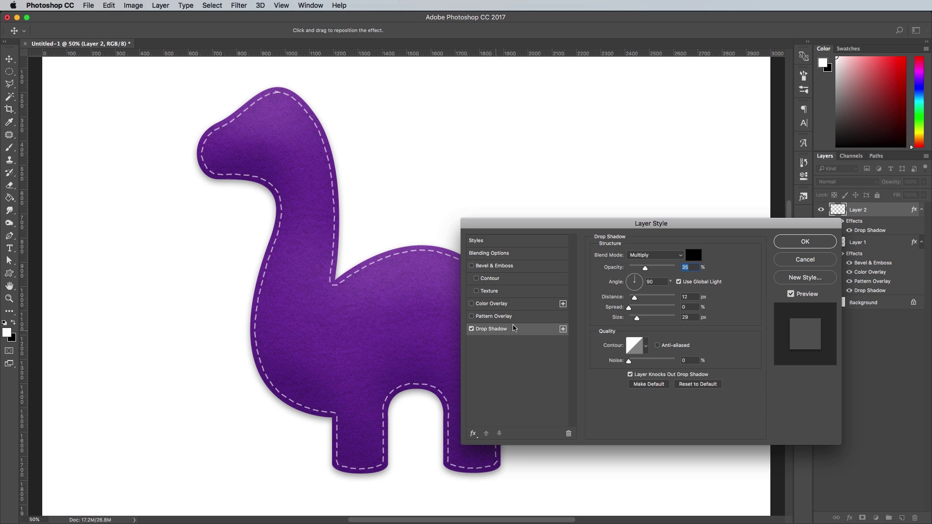
drag(645, 268, 712, 276)
mouse_move(636, 317)
mouse_down()
mouse_move(628, 318)
mouse_move(628, 298)
mouse_move(634, 320)
mouse_up()
text(1)
- Add a pale yellow Color Overlay to the stitching and apply the layer style
click(493, 304)
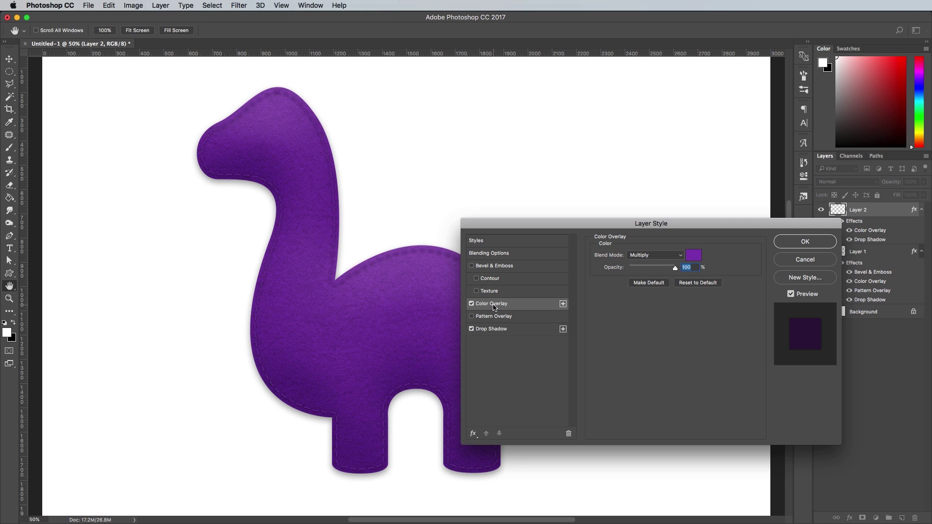
click(688, 257)
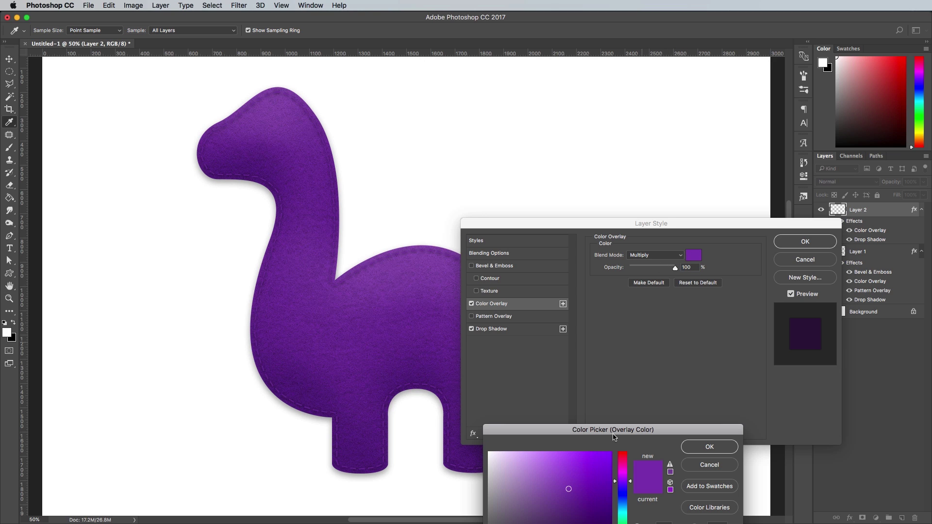
drag(592, 514, 522, 458)
click(700, 450)
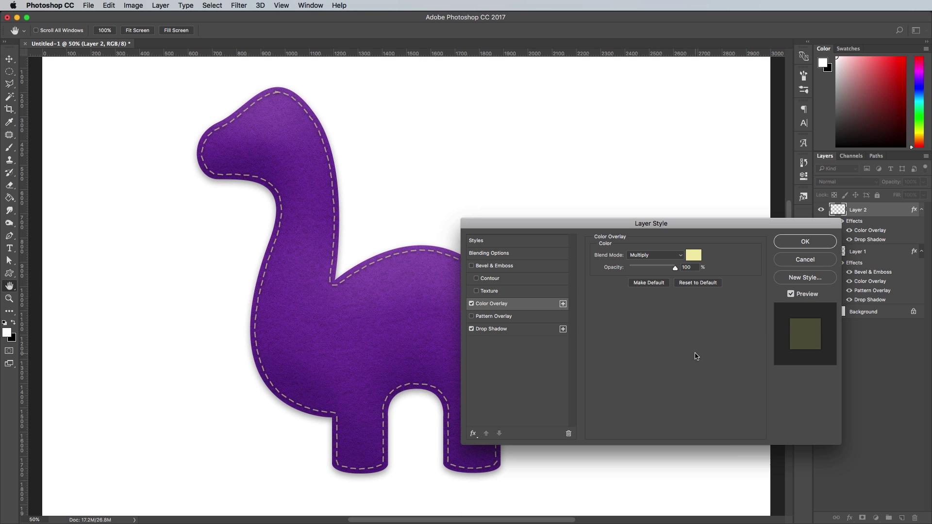
click(787, 246)
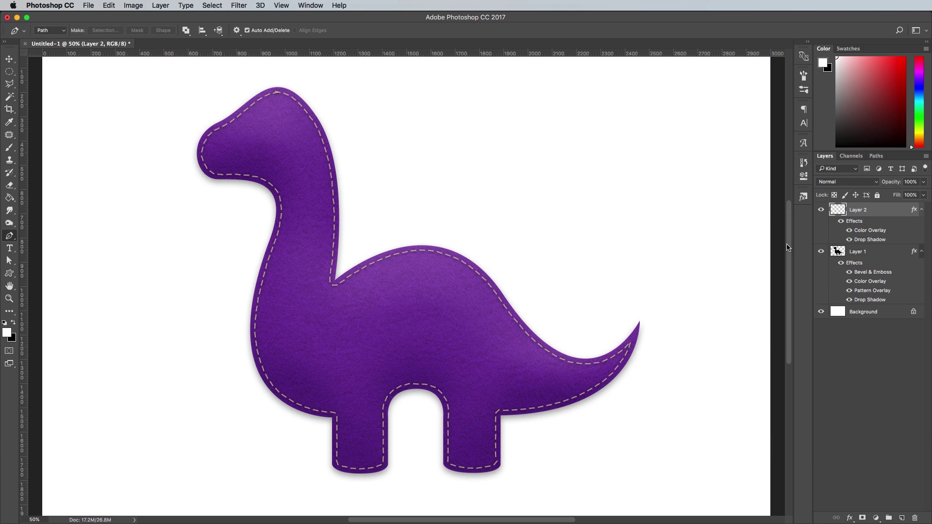
- Create a new layer and set up a black Hard Mechanical round brush
click(901, 518)
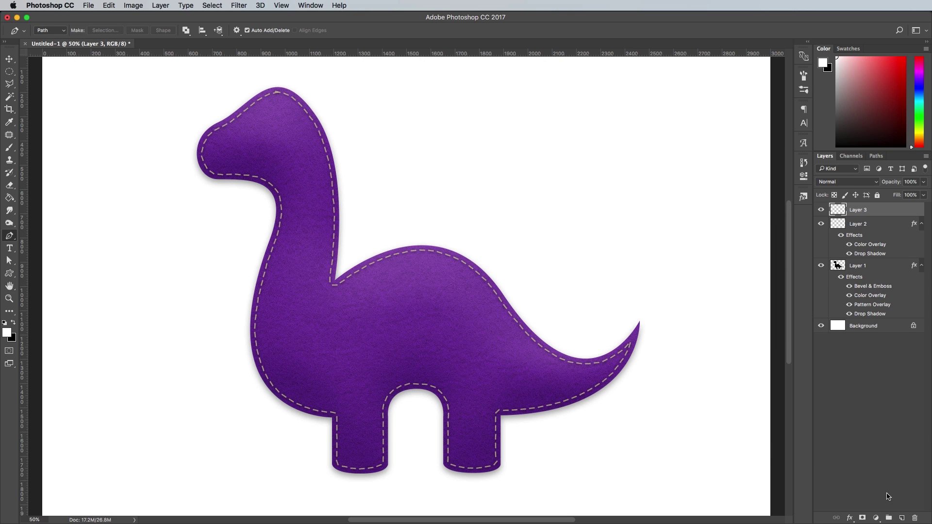
click(10, 147)
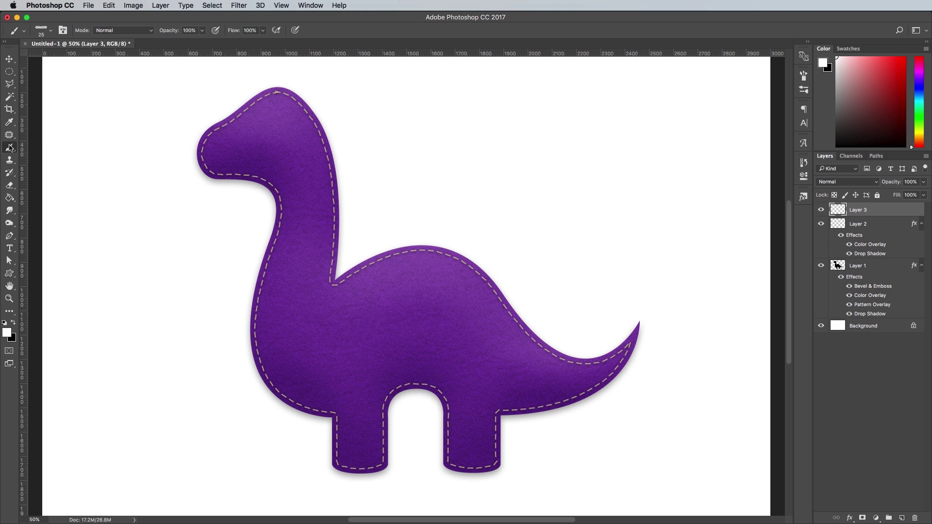
click(42, 30)
scroll(102, 161, up, 15)
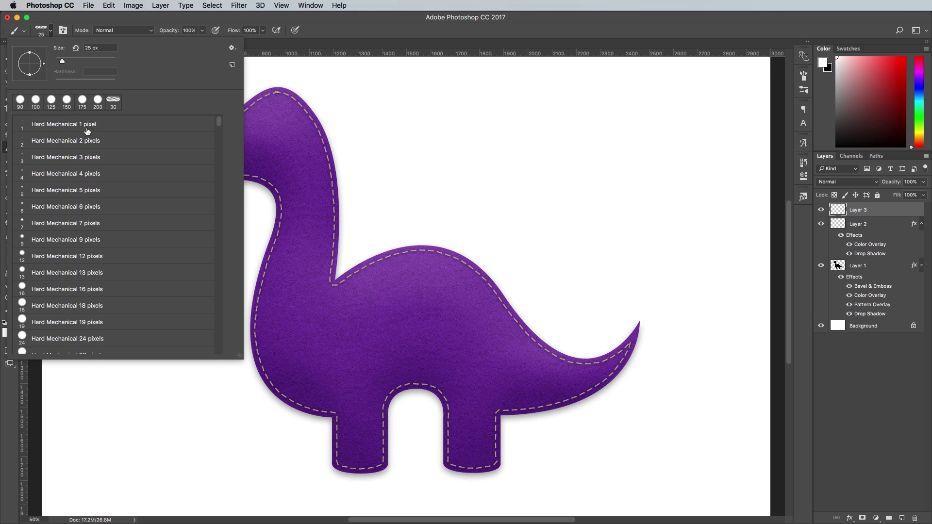
click(87, 125)
click(336, 33)
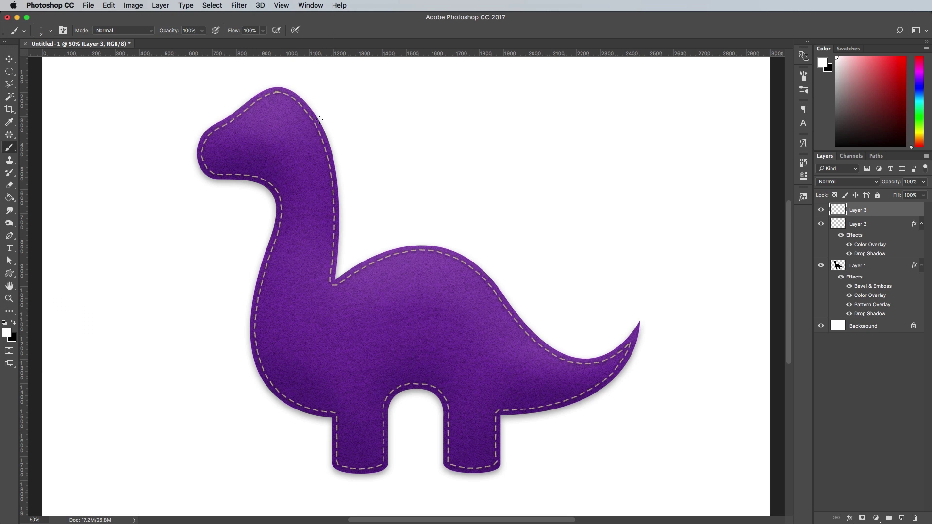
key(bracketright)
key(bracketright)
key(bracketright)
key(bracketright)
key(bracketright)
key(bracketright)
key(bracketright)
key(bracketright)
key(bracketright)
key(bracketright)
key(bracketright)
key(bracketright)
key(bracketright)
key(bracketright)
key(bracketright)
key(bracketright)
key(bracketright)
key(bracketright)
key(bracketright)
key(bracketright)
click(13, 322)
key(bracketleft)
key(bracketleft)
key(bracketleft)
key(bracketleft)
- Paint black circles, growing in size, along the head and down the neck
click(279, 88)
key(bracketright)
click(314, 106)
key(bracketright)
click(333, 151)
key(bracketright)
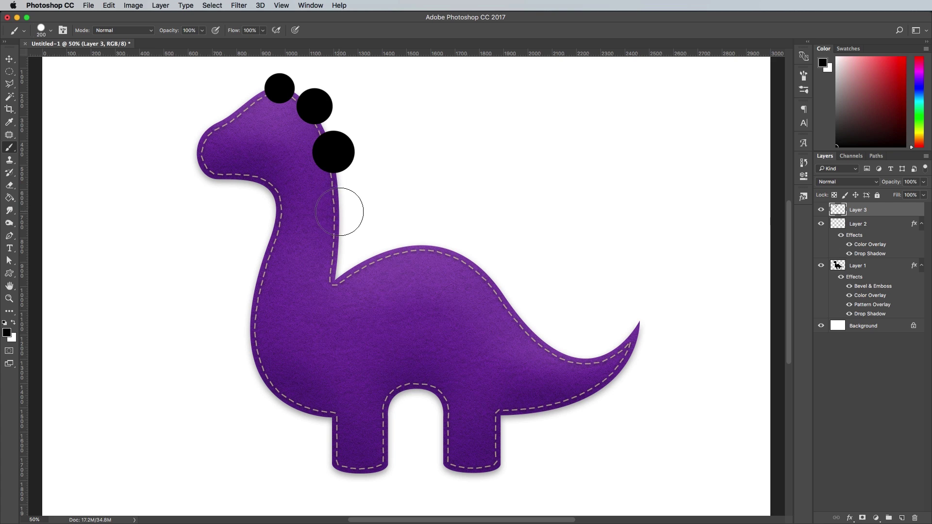
click(339, 213)
click(370, 258)
- Paint black circles across the back, shrinking them toward the tail tip
key(bracketright)
click(431, 247)
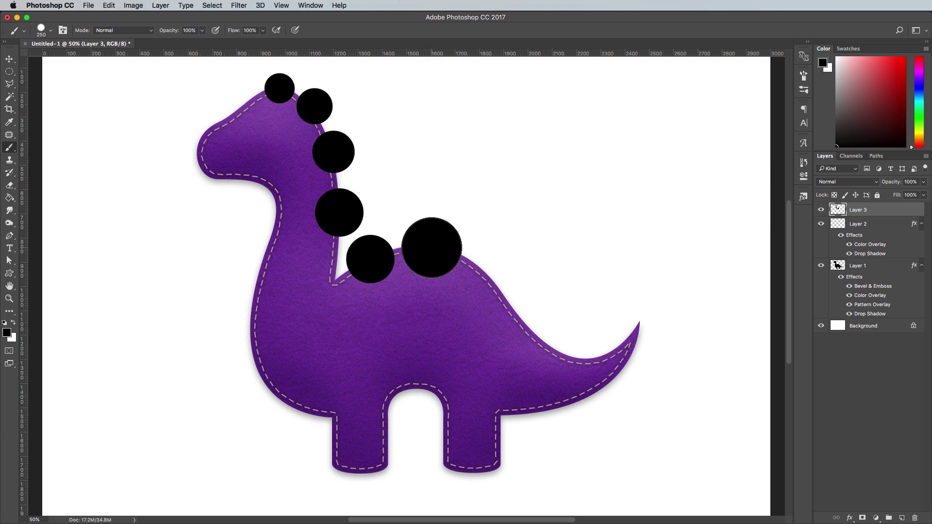
key(bracketleft)
click(489, 274)
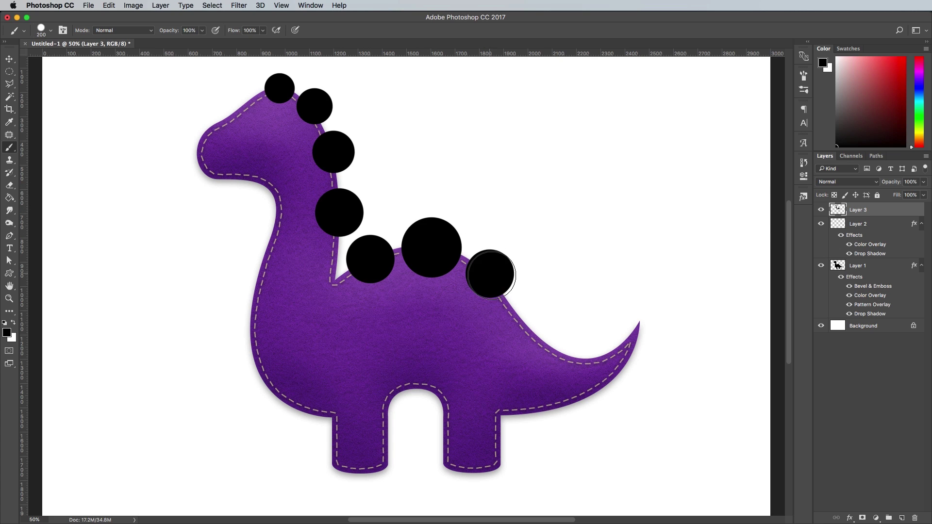
key(bracketleft)
click(521, 319)
key(bracketleft)
click(559, 350)
key(bracketleft)
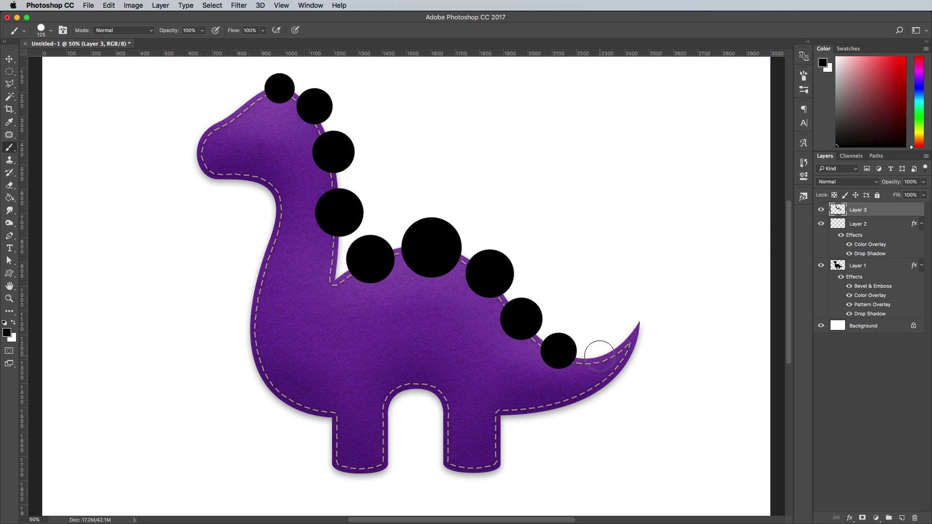
click(599, 355)
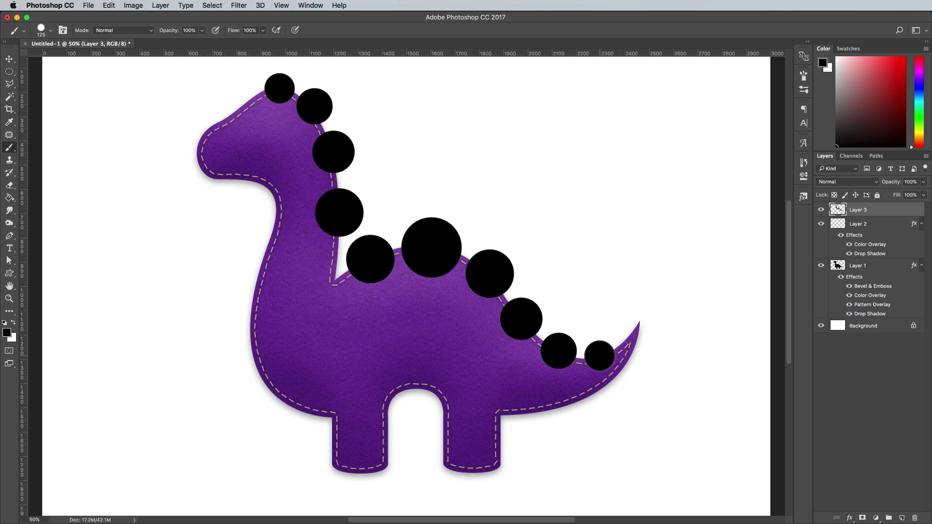
- Apply Blue Felt to the circles, adjust its pattern and bevel, and move Layer 3 below Layer 1
click(803, 199)
click(728, 286)
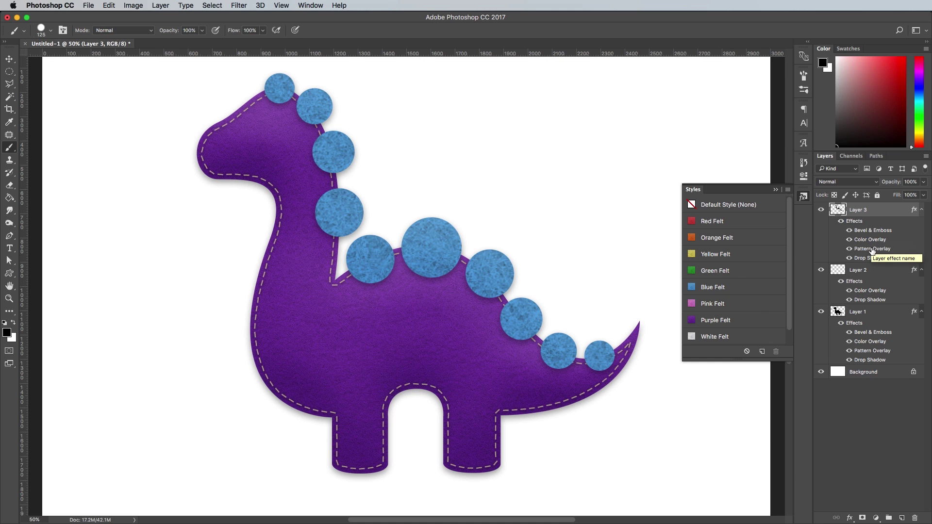
double_click(872, 248)
click(659, 286)
click(494, 266)
click(785, 244)
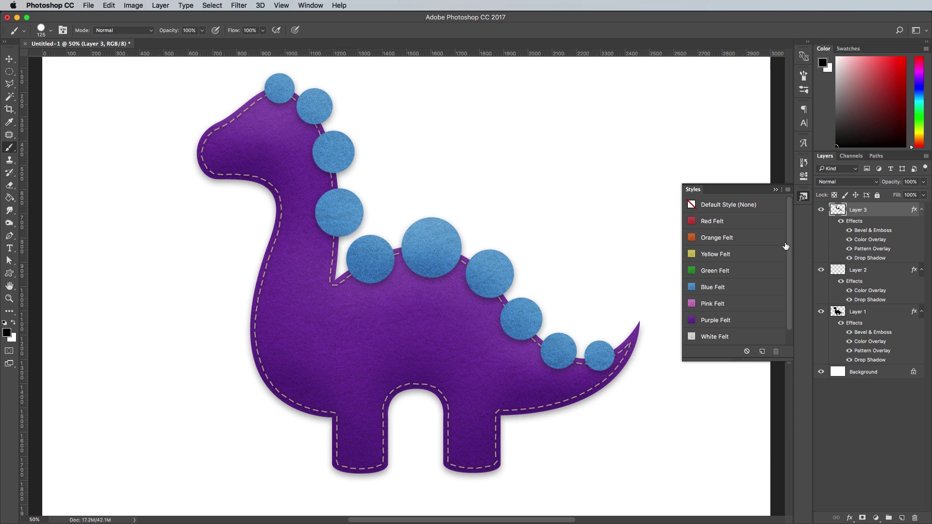
drag(878, 213, 877, 352)
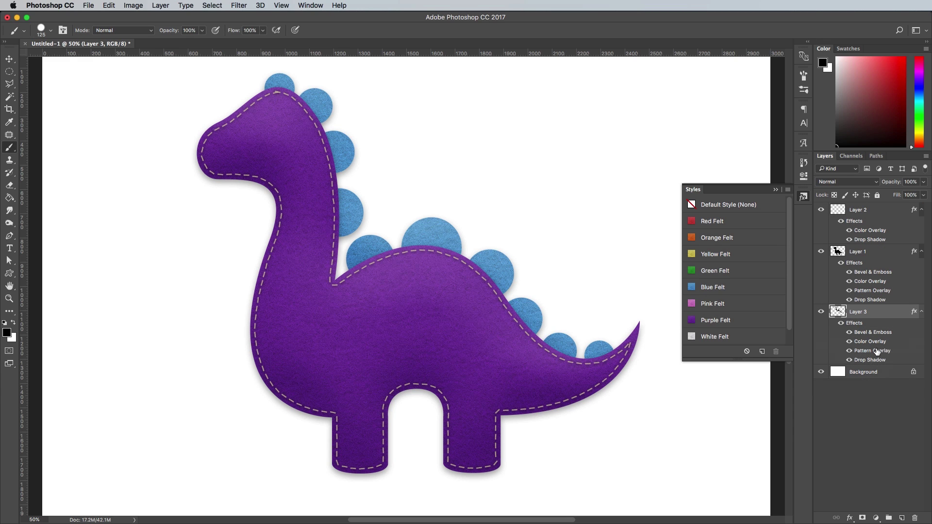
- Load Layer 3's circles as a selection and contract it by 20 pixels
super+click(839, 312)
click(212, 5)
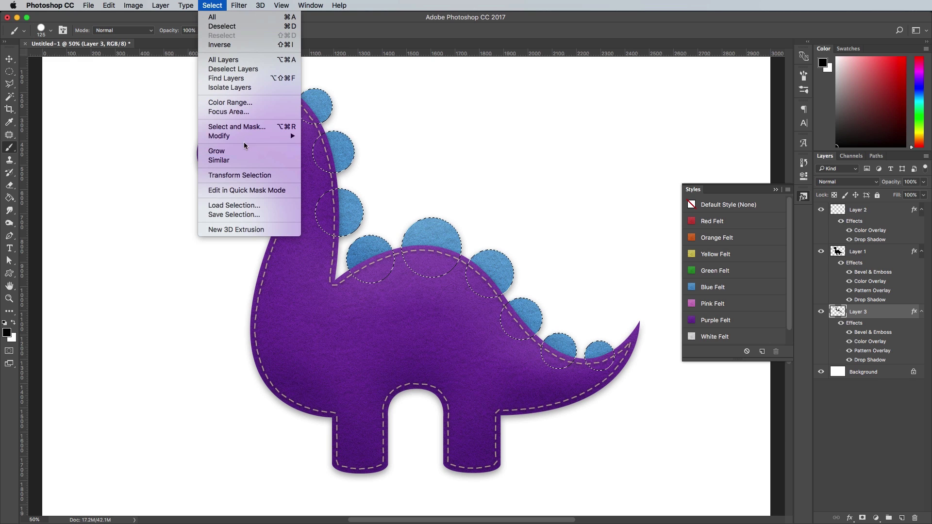
mouse_move(248, 137)
click(327, 164)
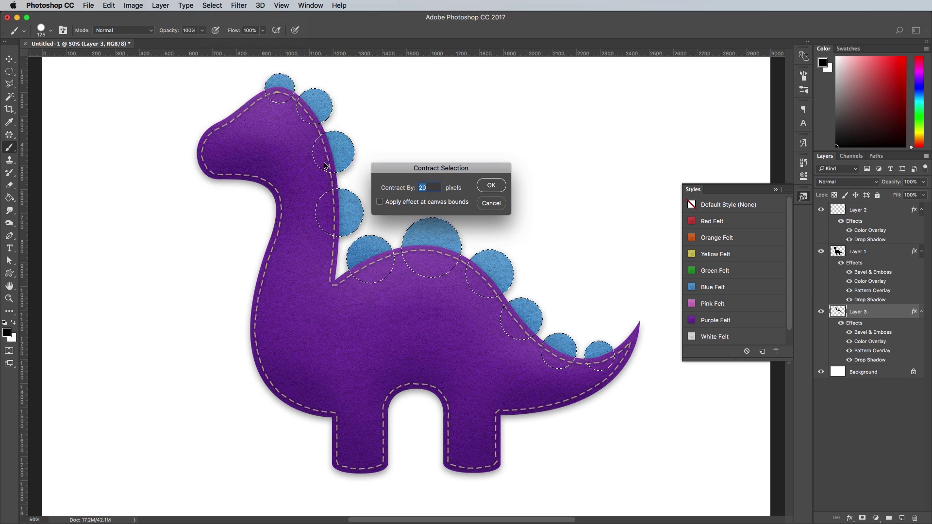
click(493, 183)
click(9, 71)
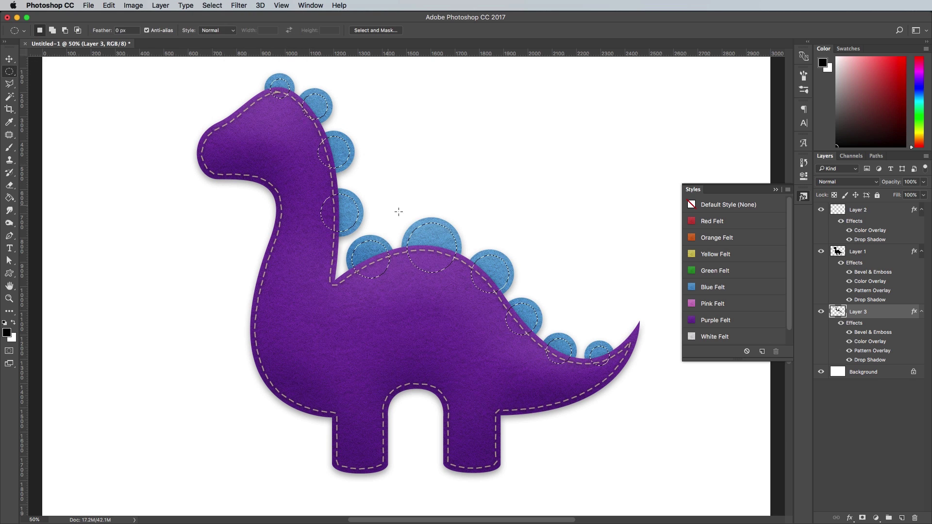
right_click(424, 225)
- Convert the contracted selection into a work path and select the Stitch Brush Straight preset
click(459, 278)
click(666, 318)
click(9, 147)
click(41, 30)
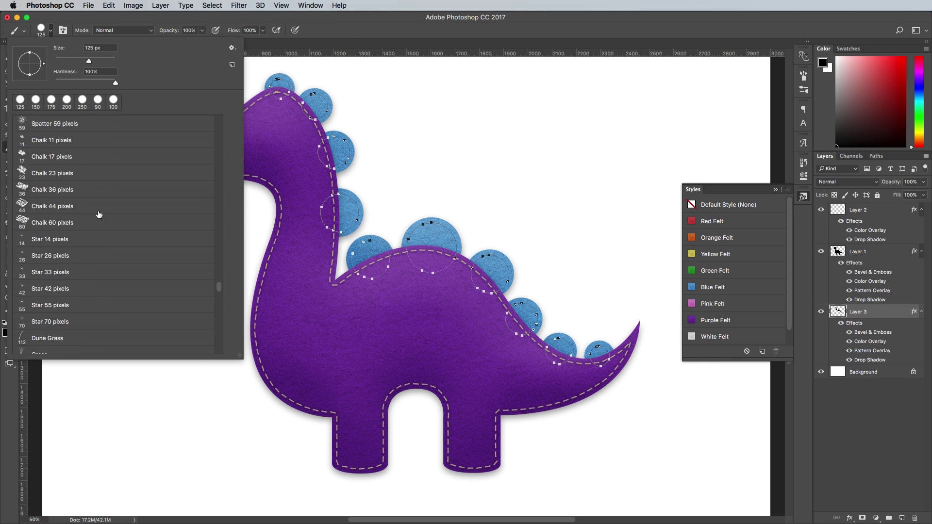
click(46, 199)
key(Return)
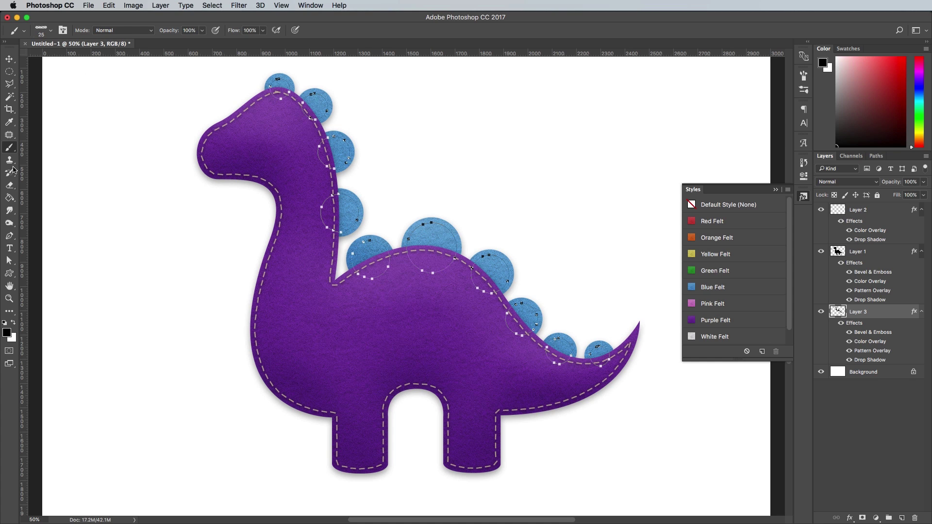
- Stroke the path with stitches on a new Layer 4, then hide the path
click(9, 235)
click(901, 518)
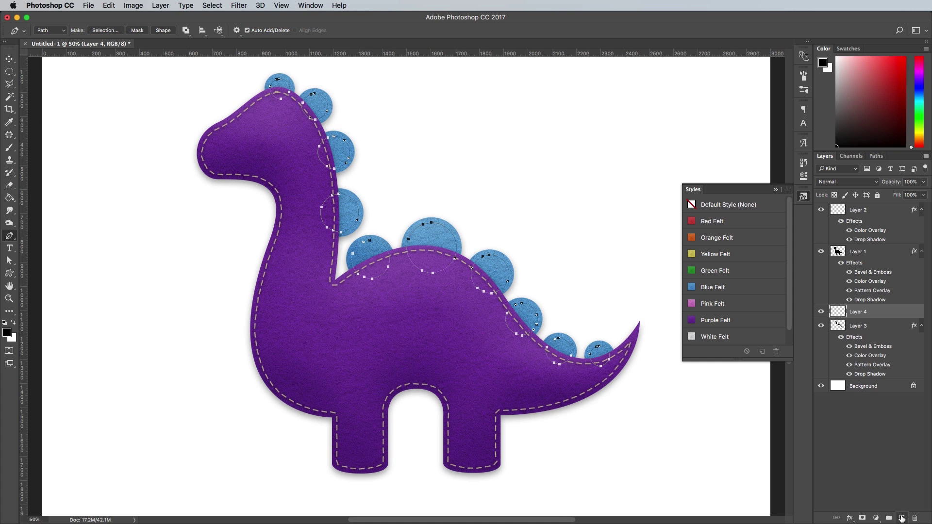
right_click(500, 265)
click(526, 329)
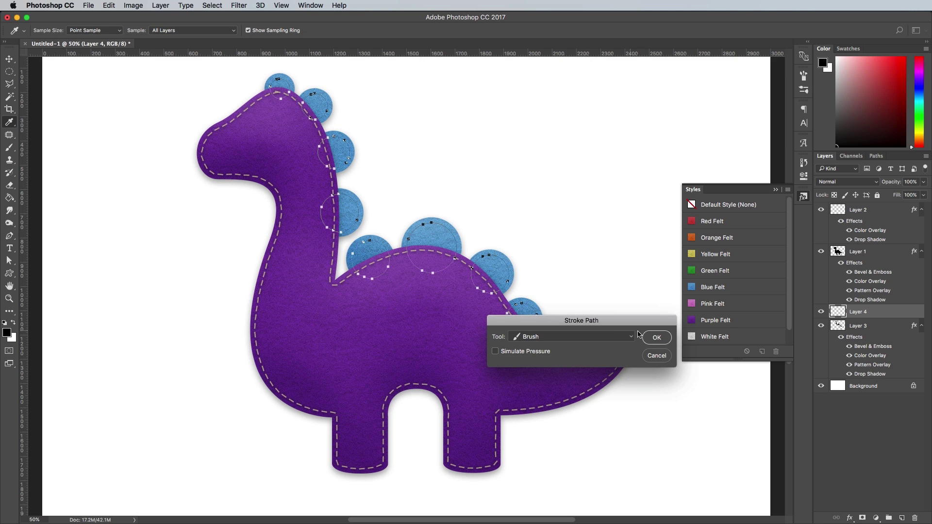
click(655, 339)
key(x)
key(Return)
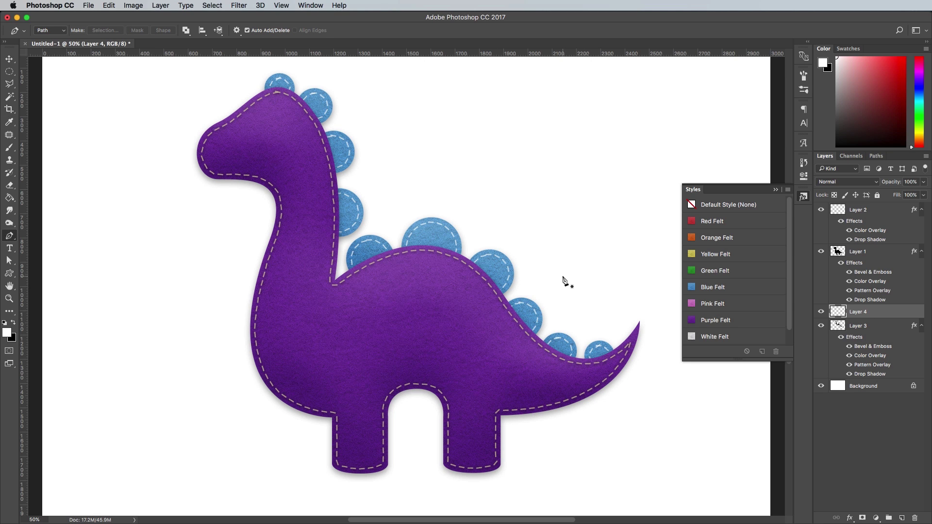
- Copy Layer 2's layer style and paste it onto Layer 4
right_click(878, 213)
click(916, 408)
right_click(882, 315)
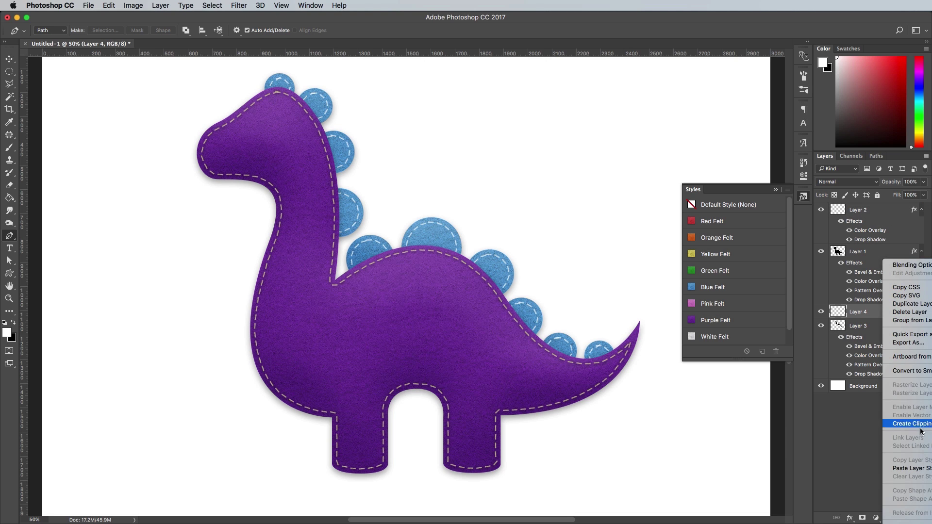
click(922, 468)
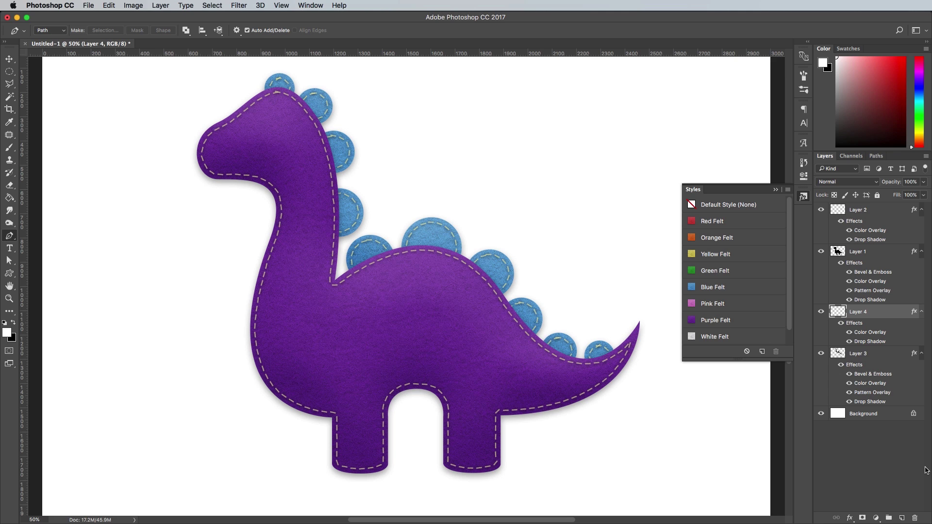
- Add a new layer above the body stitching and choose a 100 px round brush
click(873, 209)
click(901, 518)
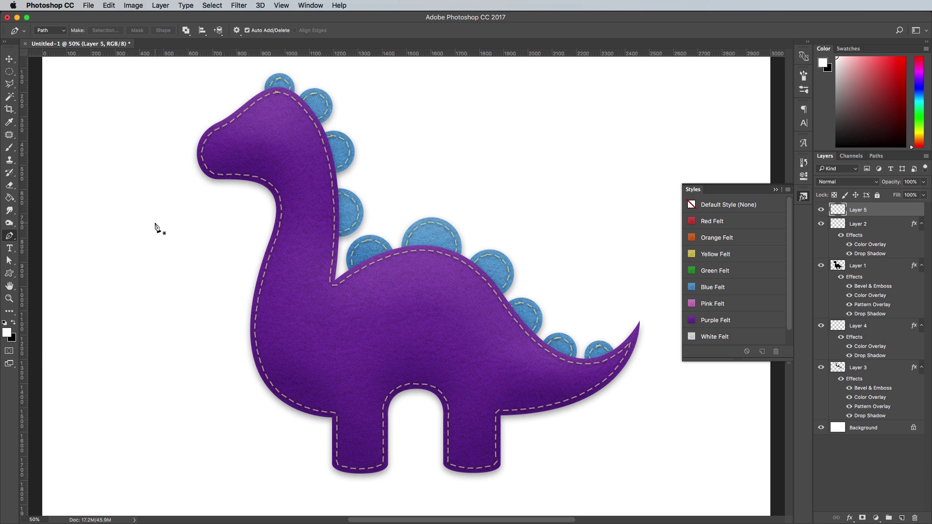
key(b)
click(42, 30)
scroll(91, 140, up, 5)
double_click(113, 101)
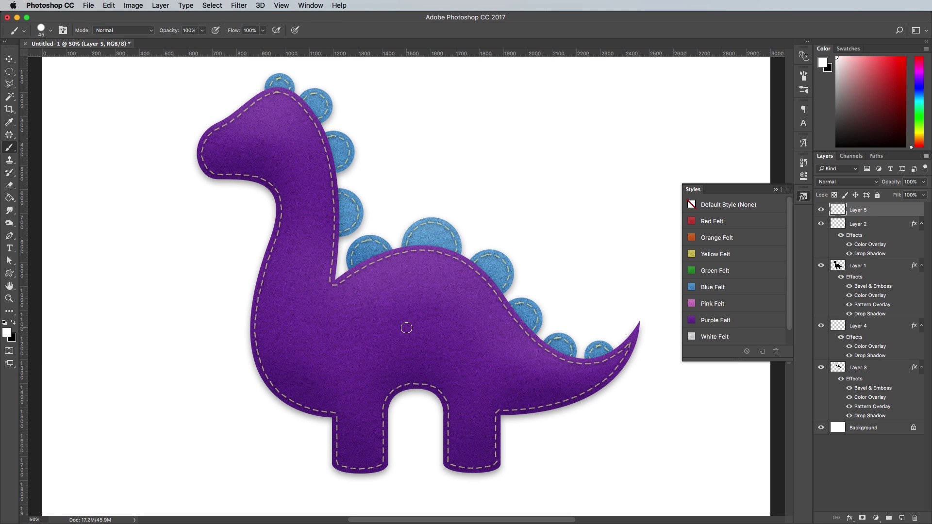
- Paint six white spots across the dinosaur's body and neck
click(333, 312)
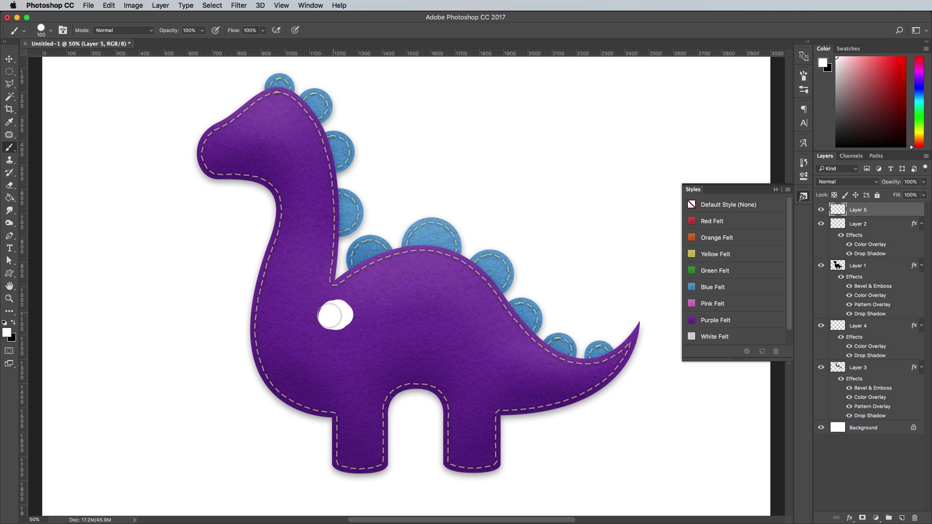
key(super+z)
key(F5)
key(F5)
click(351, 305)
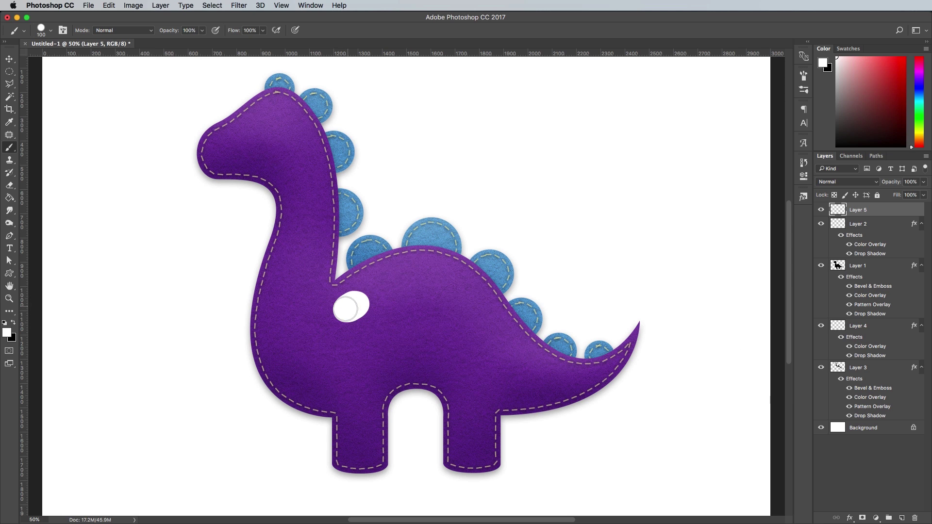
click(403, 283)
click(458, 290)
click(414, 328)
click(486, 333)
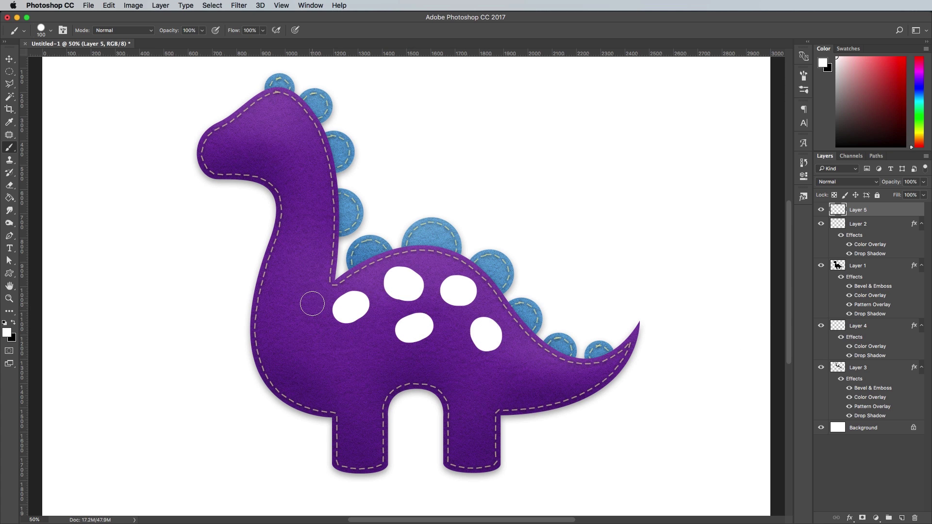
click(309, 305)
click(348, 347)
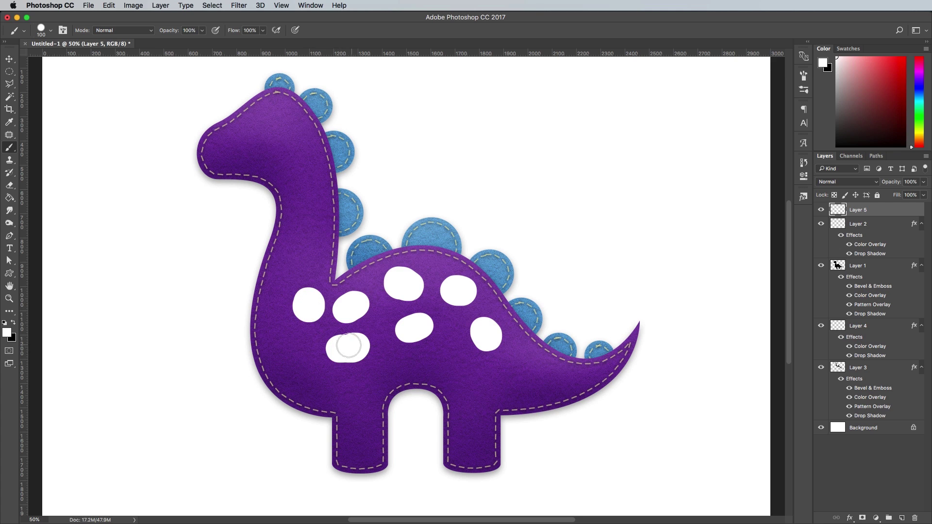
- Apply the Yellow Felt style to the spots and adjust its Drop Shadow
click(803, 196)
click(734, 253)
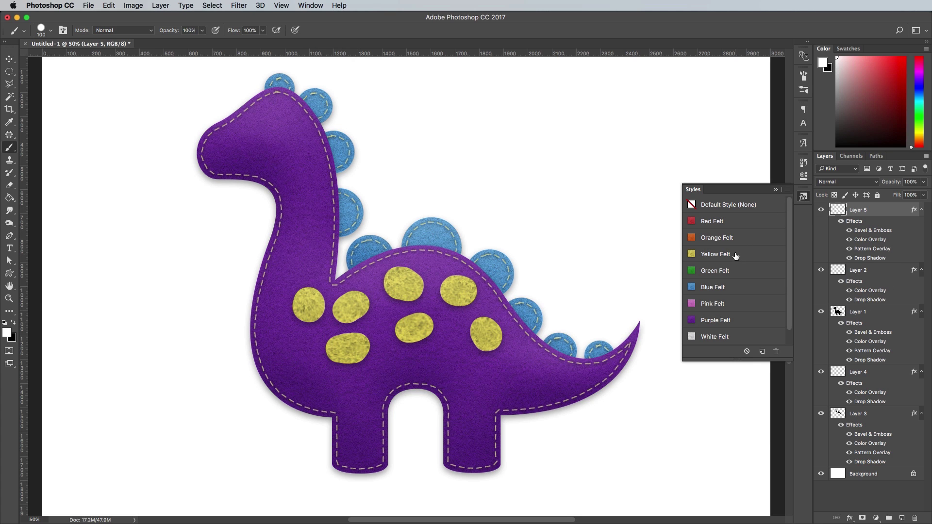
double_click(872, 249)
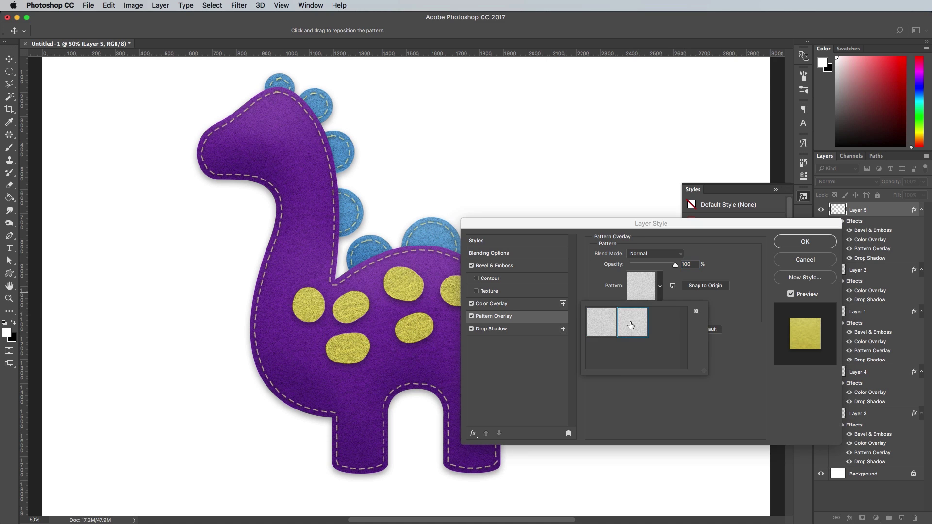
click(491, 328)
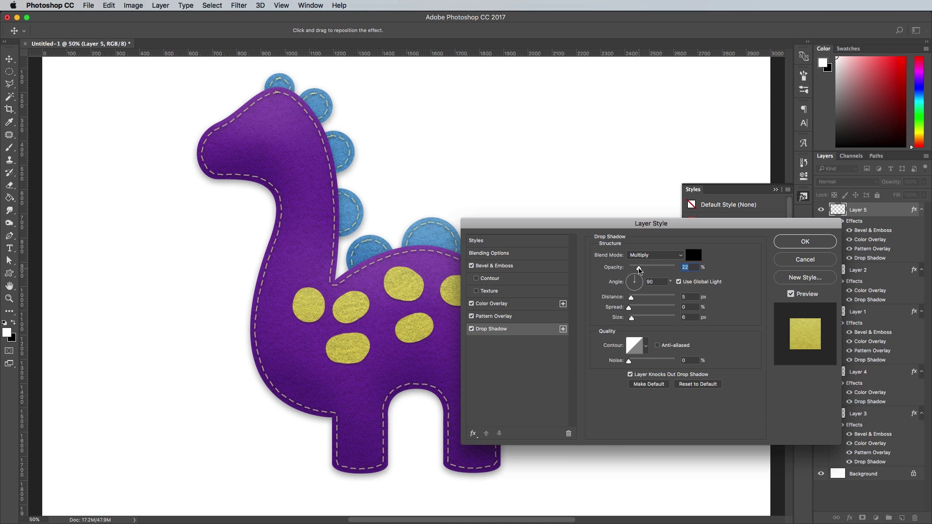
click(786, 243)
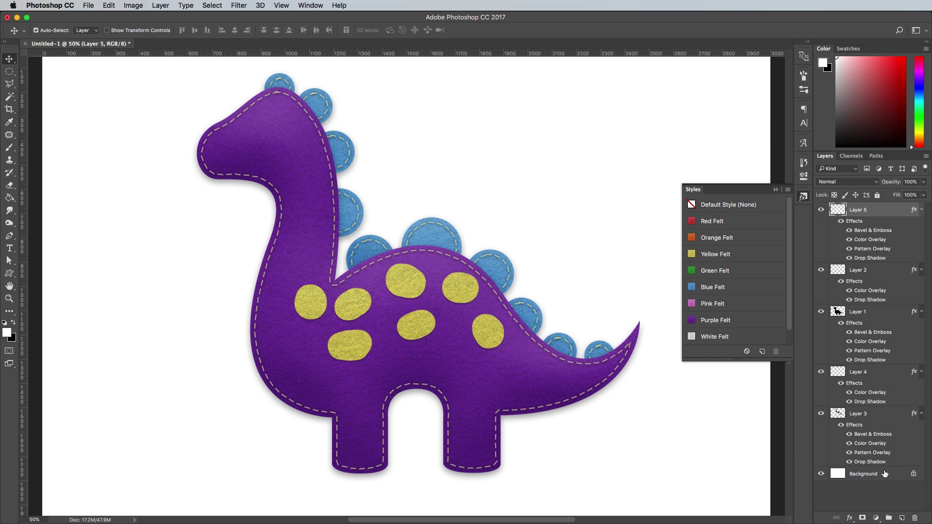
- On a new layer, make a round White Felt eye with 70% texture opacity and larger shadow
click(901, 518)
key(m)
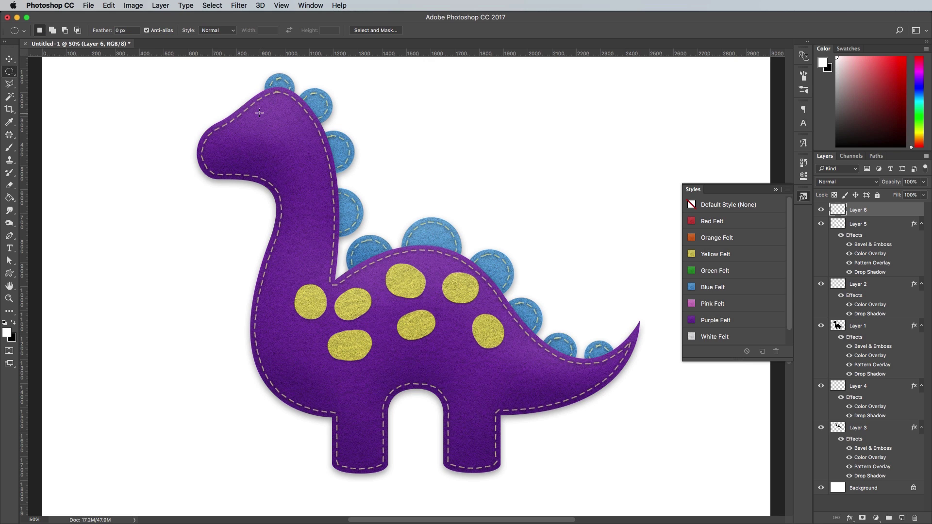
mouse_move(258, 111)
mouse_down()
mouse_move(313, 134)
mouse_move(306, 140)
mouse_move(312, 125)
mouse_move(299, 144)
mouse_up()
key(alt+BackSpace)
click(743, 334)
double_click(871, 249)
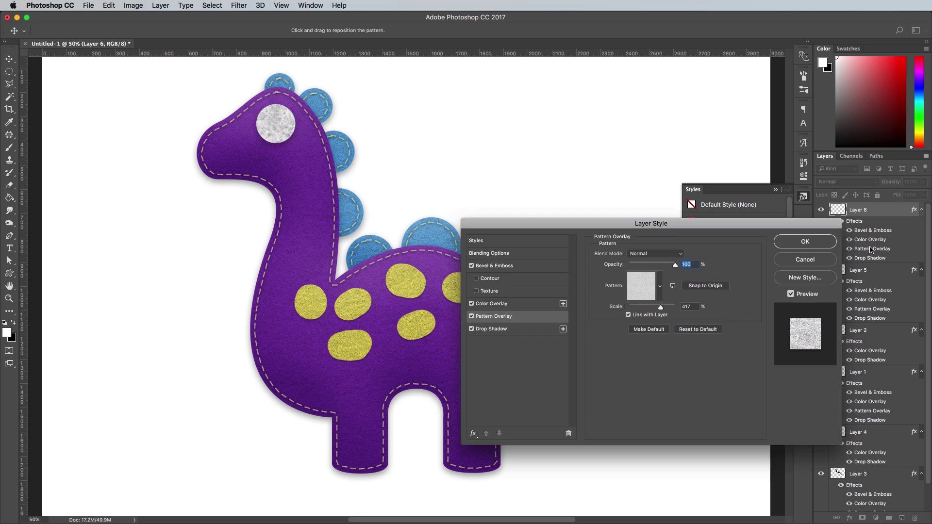
click(640, 285)
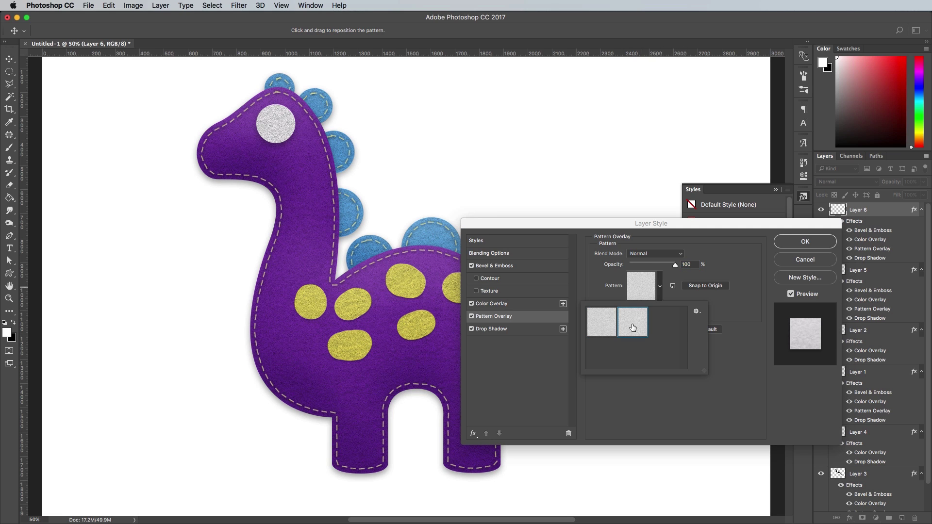
mouse_move(675, 267)
mouse_down()
mouse_move(650, 265)
mouse_move(661, 264)
mouse_up()
click(501, 330)
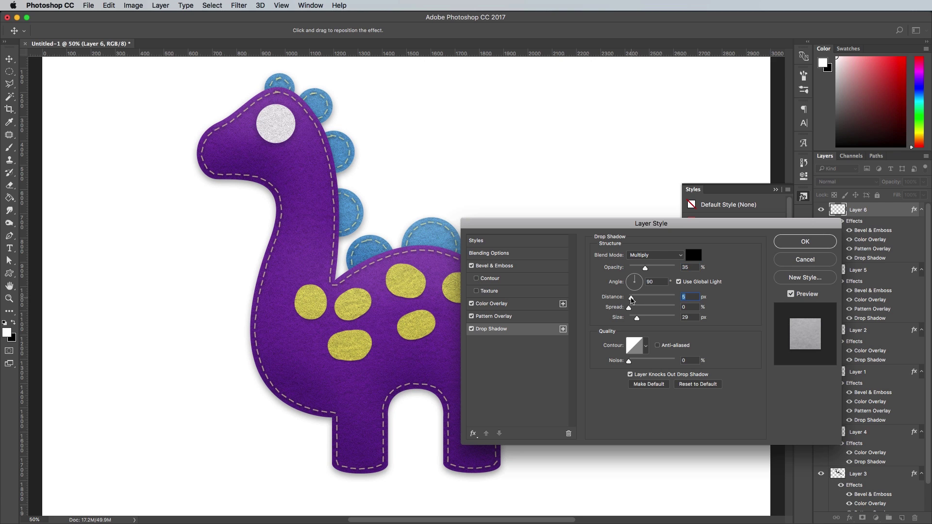
drag(637, 320, 635, 320)
click(784, 247)
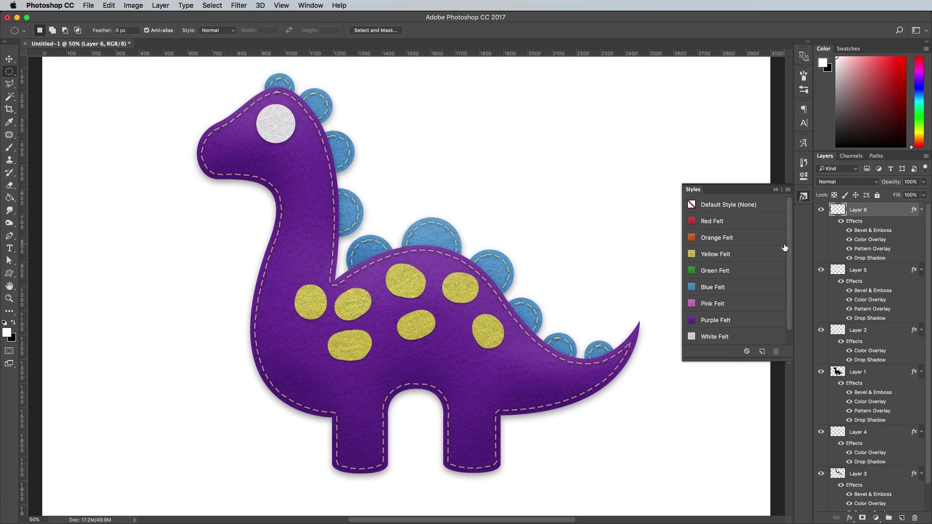
- Add a Black Felt pupil with the second felt texture, then a dark nostril on the snout
click(901, 518)
drag(269, 115, 293, 142)
key(super+BackSpace)
key(super+d)
scroll(714, 311, down, 1)
click(713, 335)
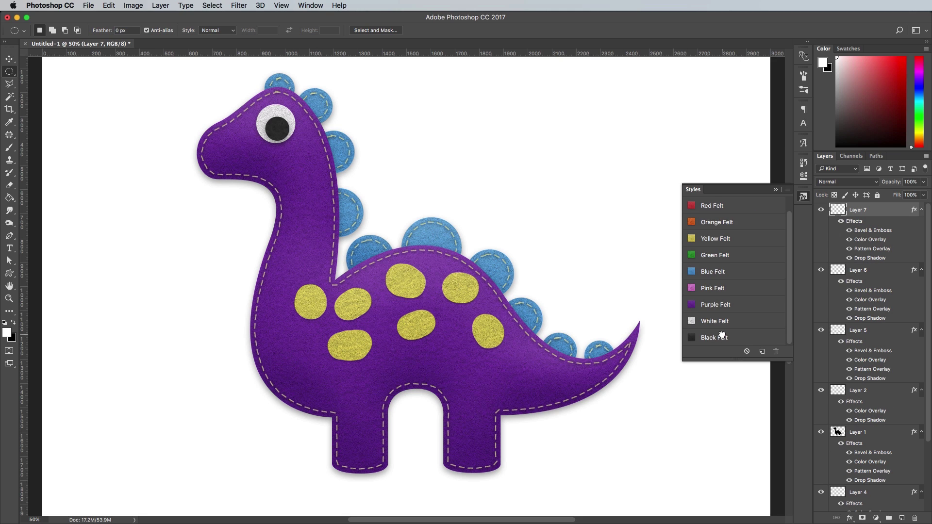
double_click(882, 210)
click(495, 316)
click(644, 296)
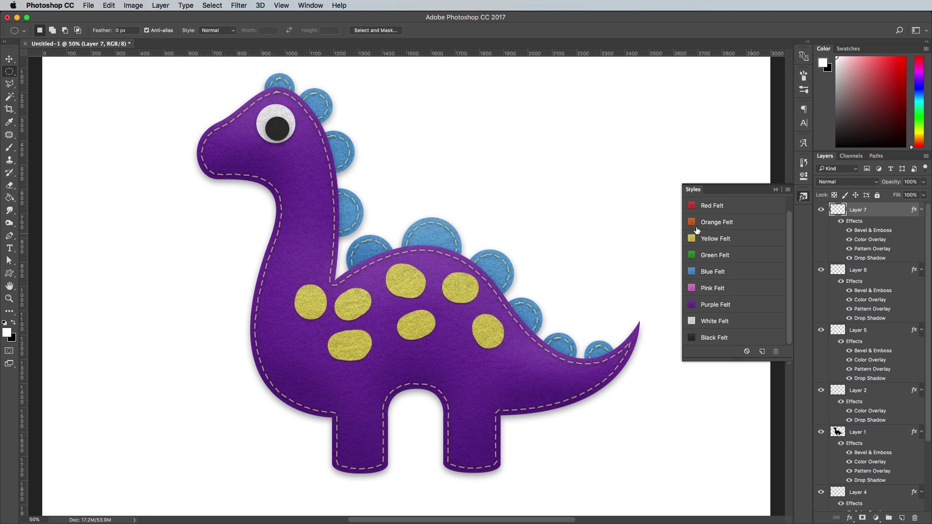
drag(209, 145, 217, 156)
key(super+BackSpace)
key(super+d)
- Create Layer 8 and set up the Stich Brush Short preset in black
click(901, 518)
click(9, 147)
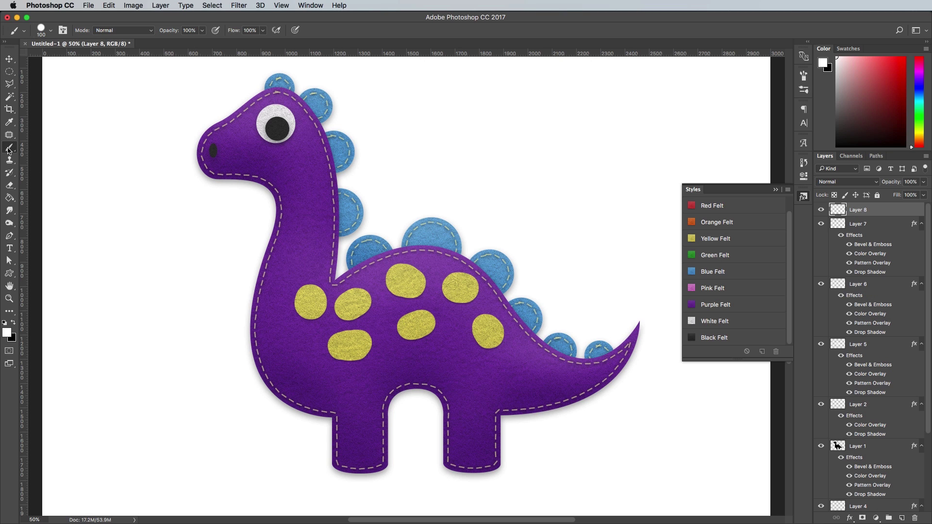
click(41, 30)
scroll(86, 263, down, 5)
click(86, 262)
click(250, 156)
click(13, 322)
- Paint the stitched smile under the eye and copy Layer 2's effects onto it
drag(248, 166, 271, 158)
drag(913, 404, 873, 210)
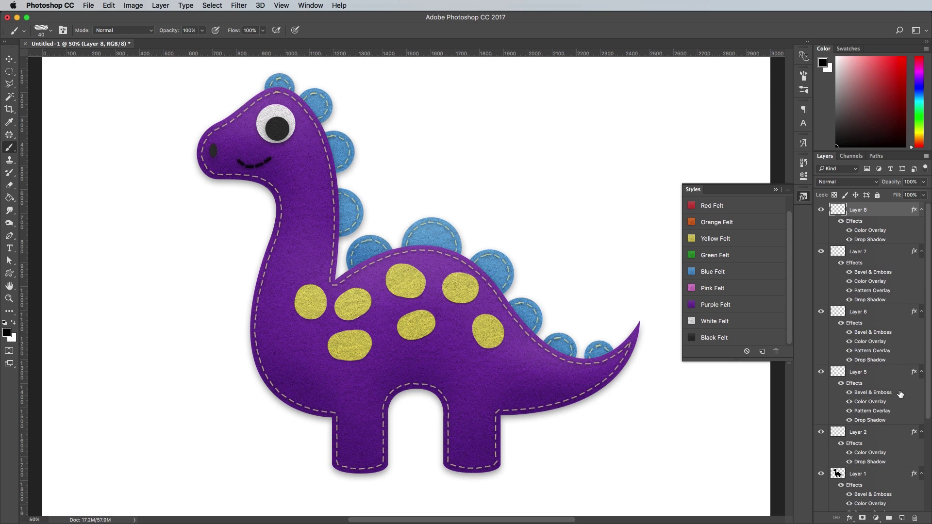
scroll(900, 394, down, 5)
click(896, 504)
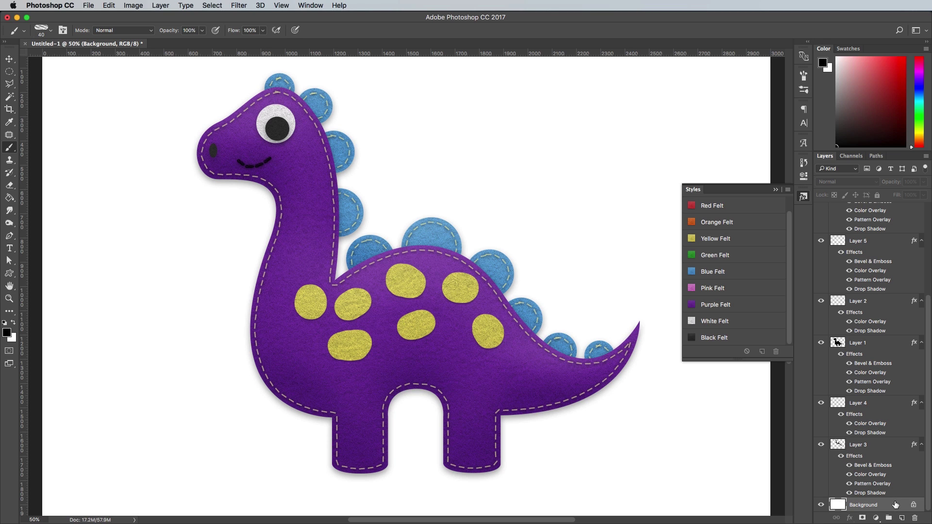
- Add a white-filled layer above Background and apply the Green Felt style to it
click(901, 518)
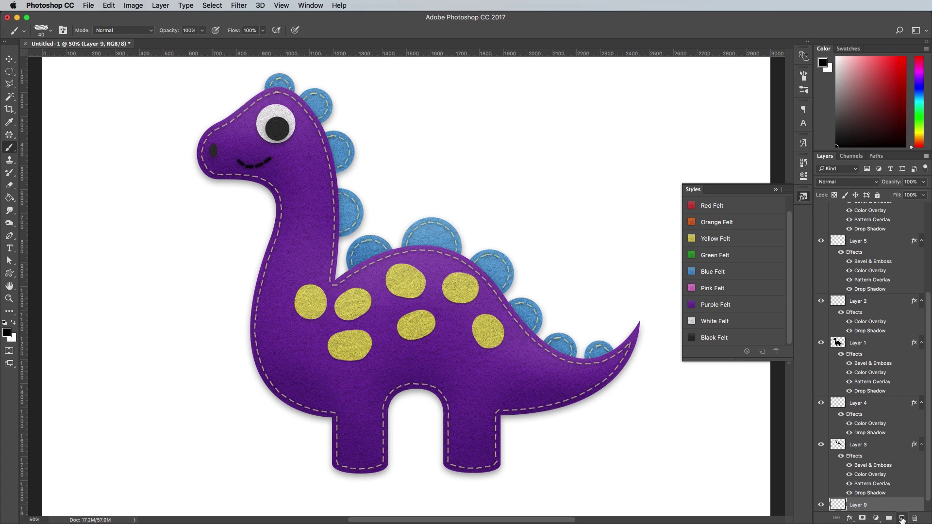
key(super+BackSpace)
click(733, 253)
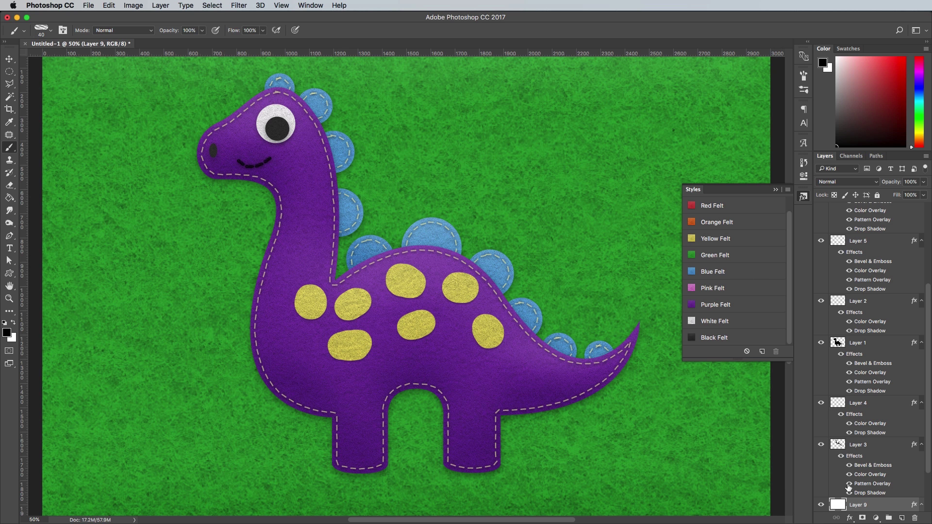
- Change the felt backdrop's Color Overlay to a pale mint green and view at 100%
double_click(871, 483)
click(491, 303)
click(693, 255)
click(516, 453)
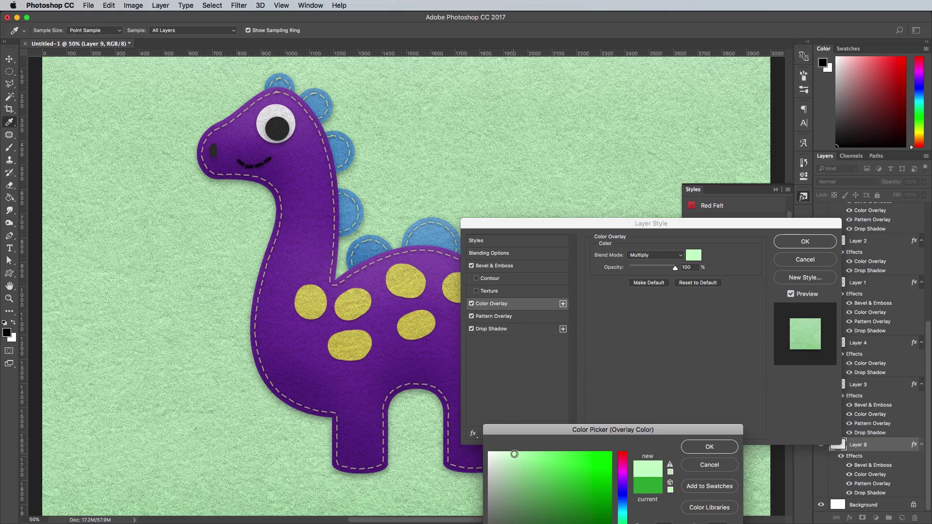
key(Return)
click(804, 241)
click(803, 197)
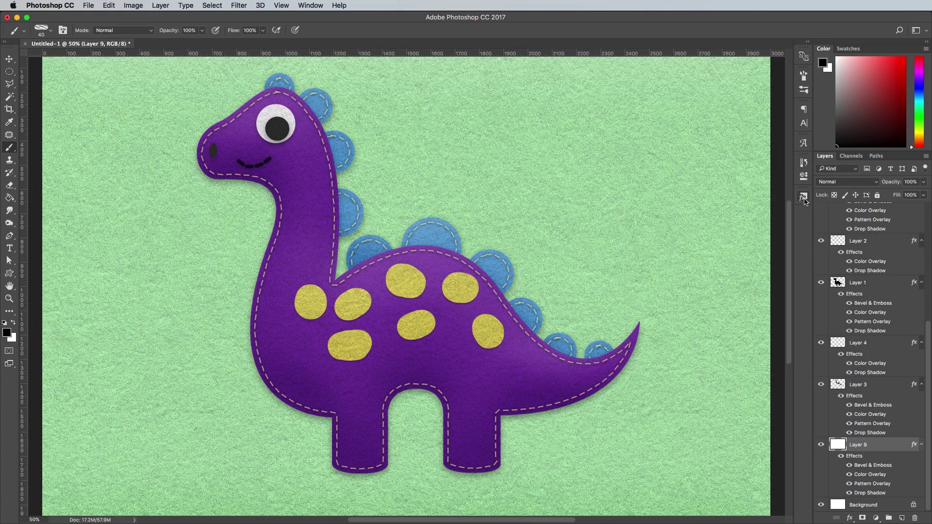
key(super+1)
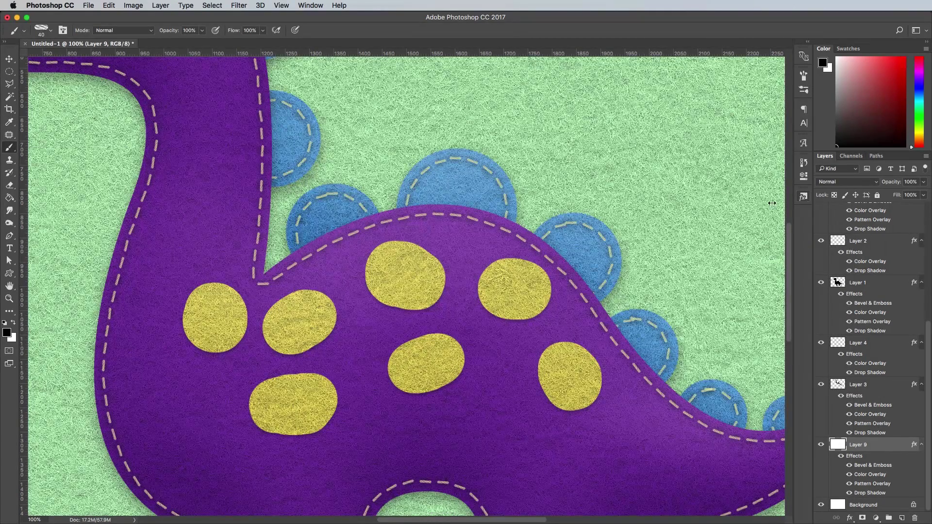
drag(520, 220, 346, 153)
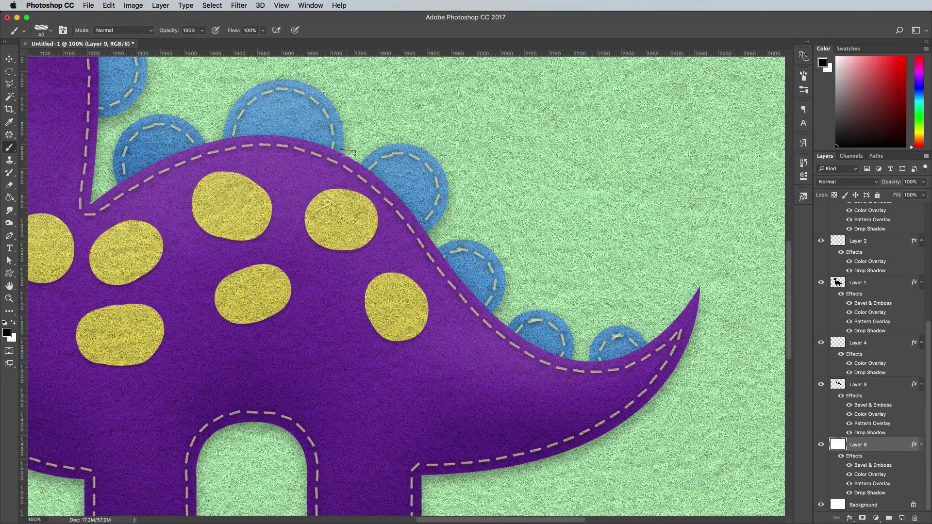